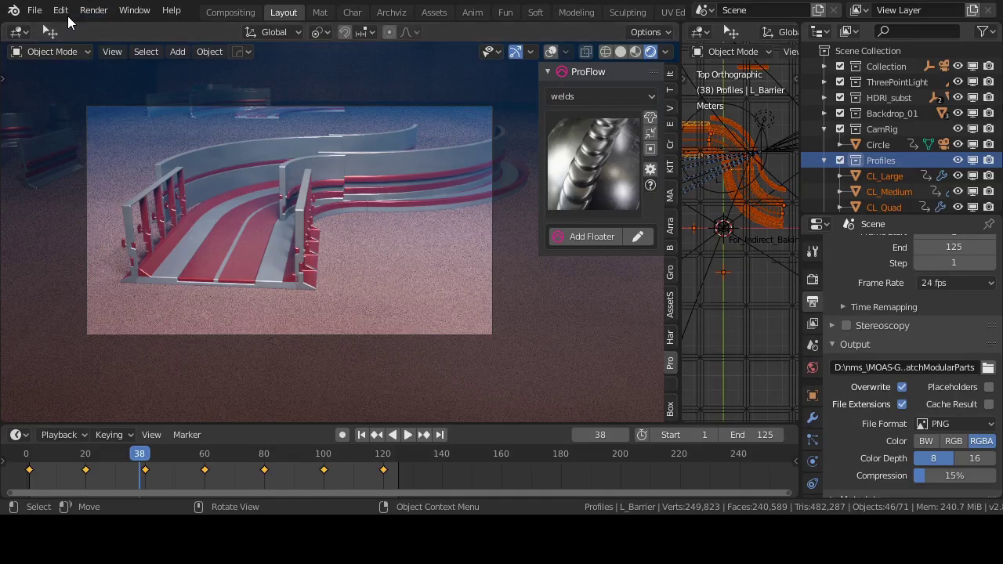
Open the Edit menu in Blender's top bar
{"action": "left_click", "coordinate": [61, 10]}
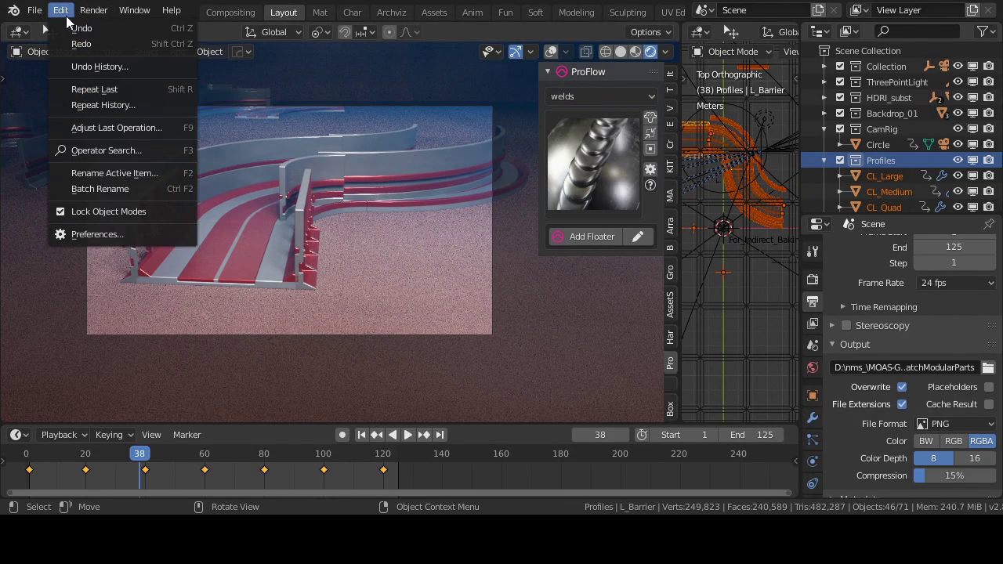
Install the MOASv201.zip add-on from the MOAS_14_03_2020 folder through Preferences > Add-ons
{"action": "left_click", "coordinate": [93, 234]}
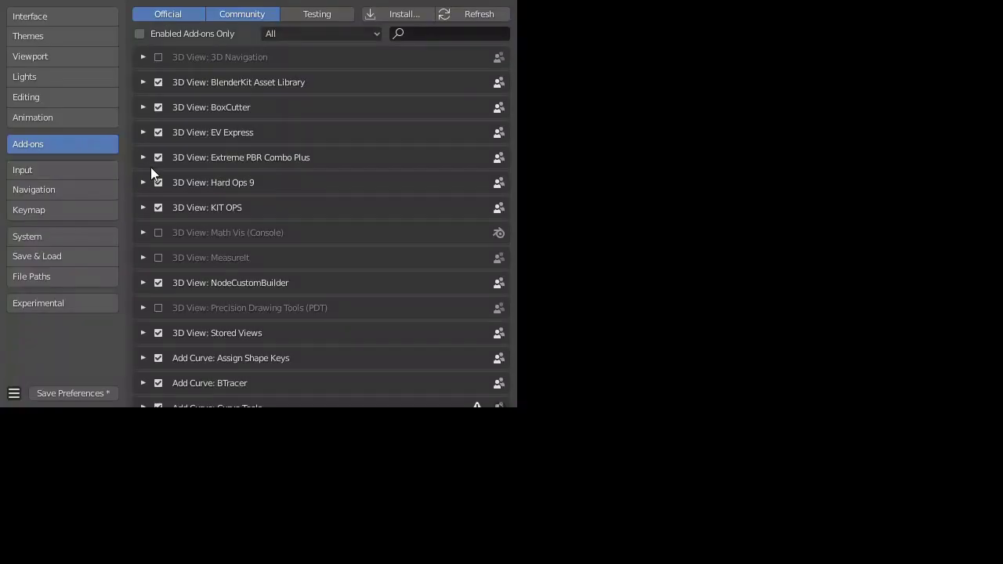
{"action": "left_click", "coordinate": [408, 15]}
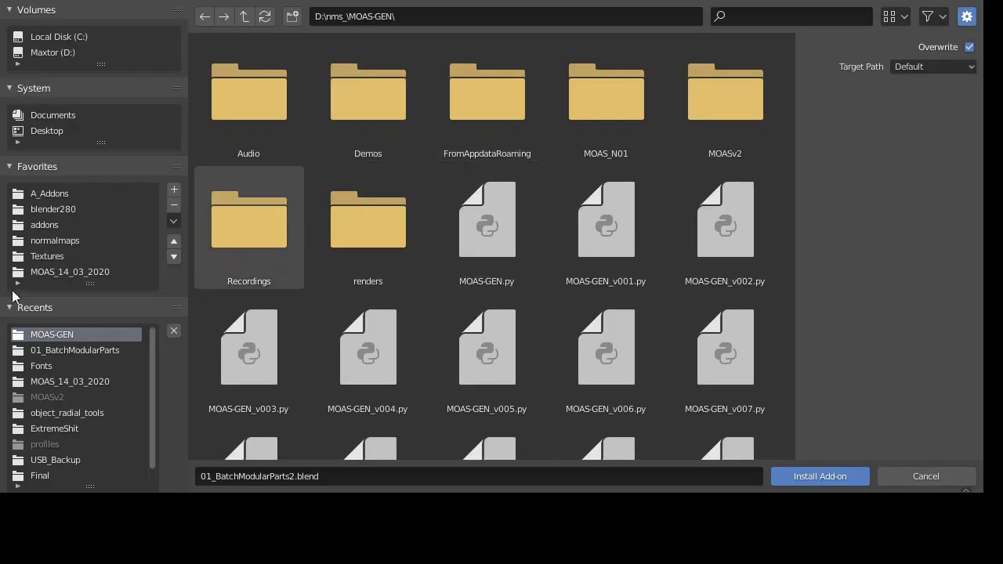
{"action": "left_click", "coordinate": [63, 272]}
{"action": "left_click", "coordinate": [386, 91]}
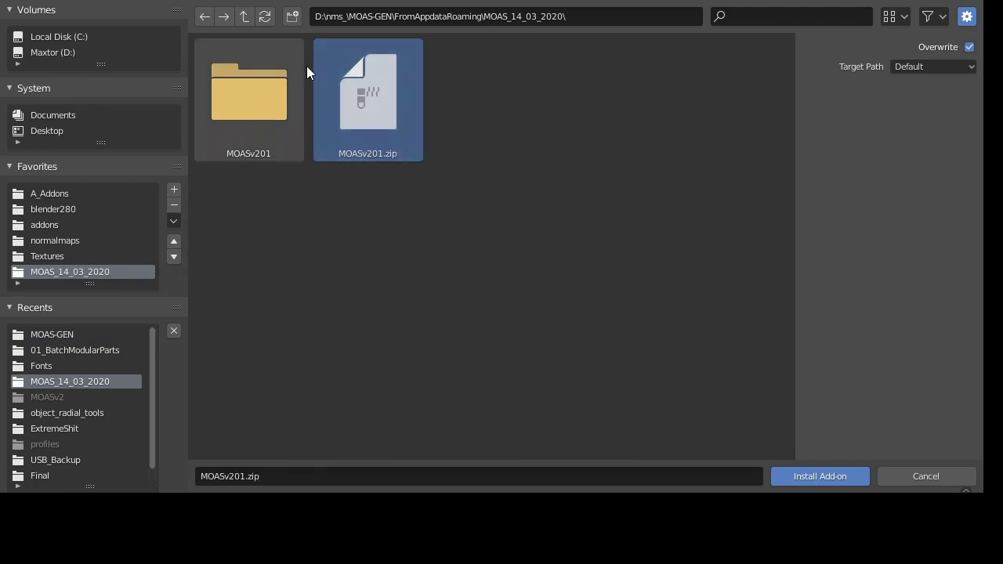
{"action": "left_click", "coordinate": [807, 476]}
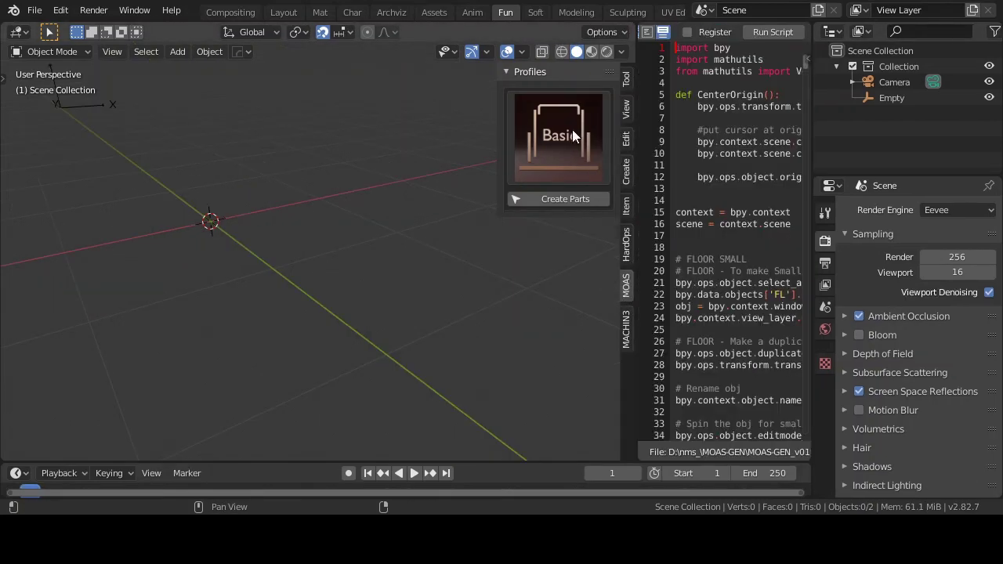
Pick the red-legged profile from the MOAS previews and inspect it from the right side
{"action": "left_click", "coordinate": [573, 135]}
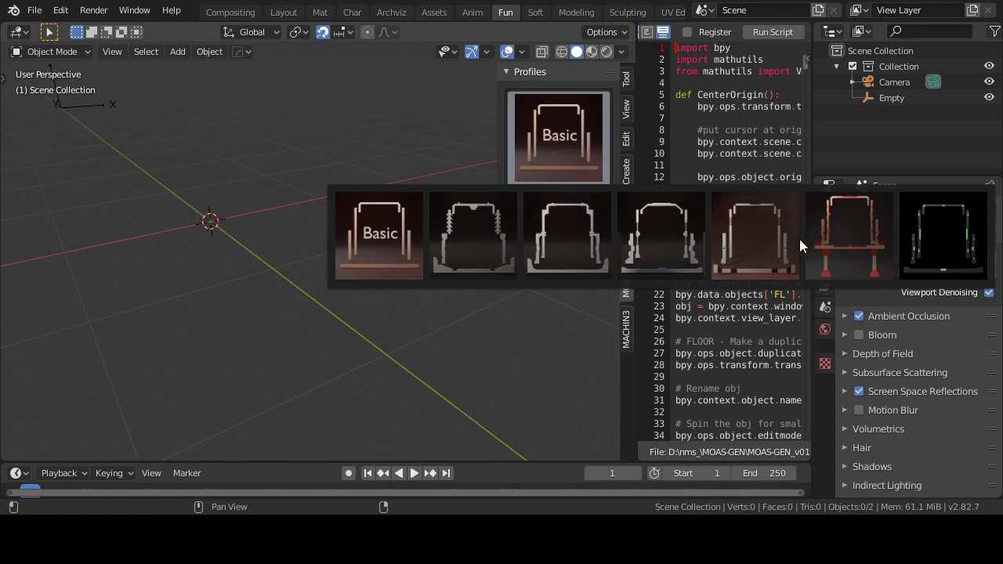
{"action": "left_click", "coordinate": [840, 231]}
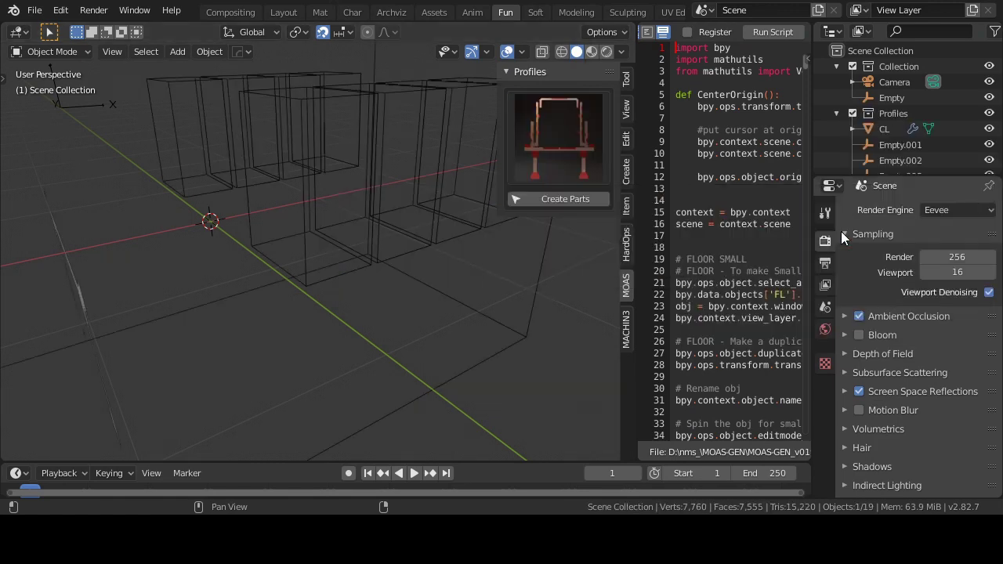
{"action": "middle_click_drag", "start_coordinate": [423, 137], "coordinate": [206, 210]}
{"action": "key", "text": "KP_3"}
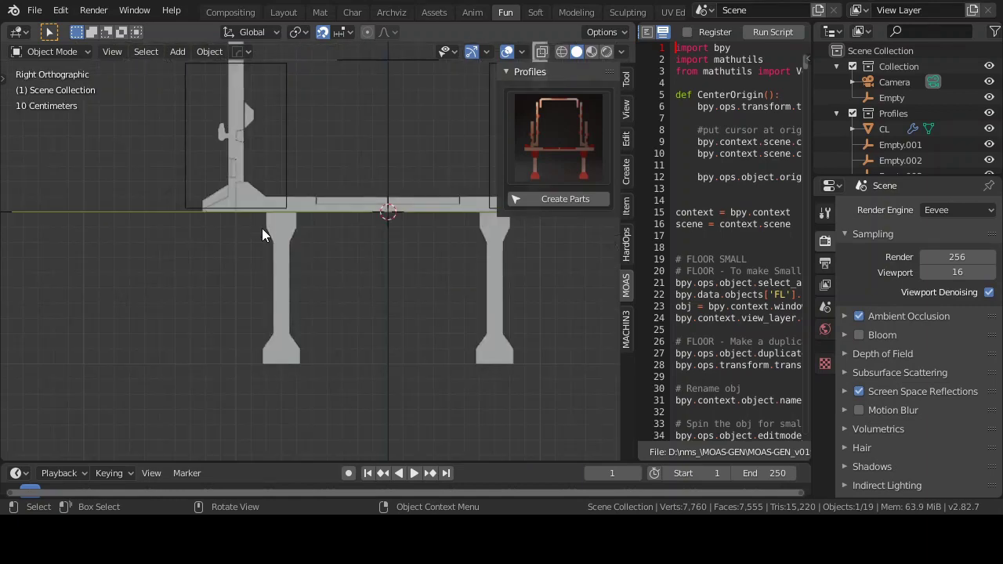
{"action": "middle_click_drag", "start_coordinate": [288, 216], "coordinate": [195, 276], "text": "shift"}
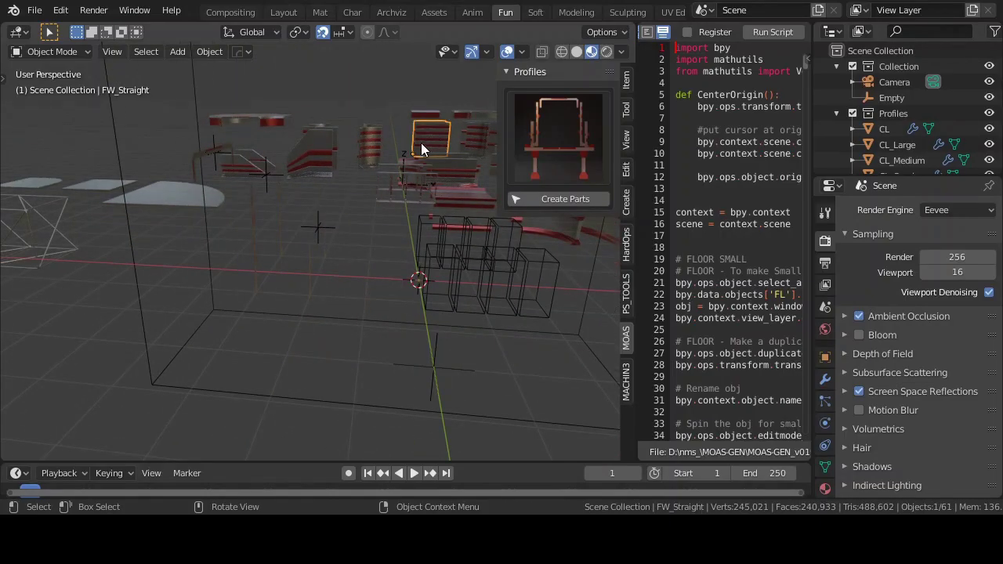
{"action": "key", "text": "KP_Decimal"}
{"action": "scroll", "coordinate": [411, 152], "scroll_direction": "down", "scroll_amount": 6}
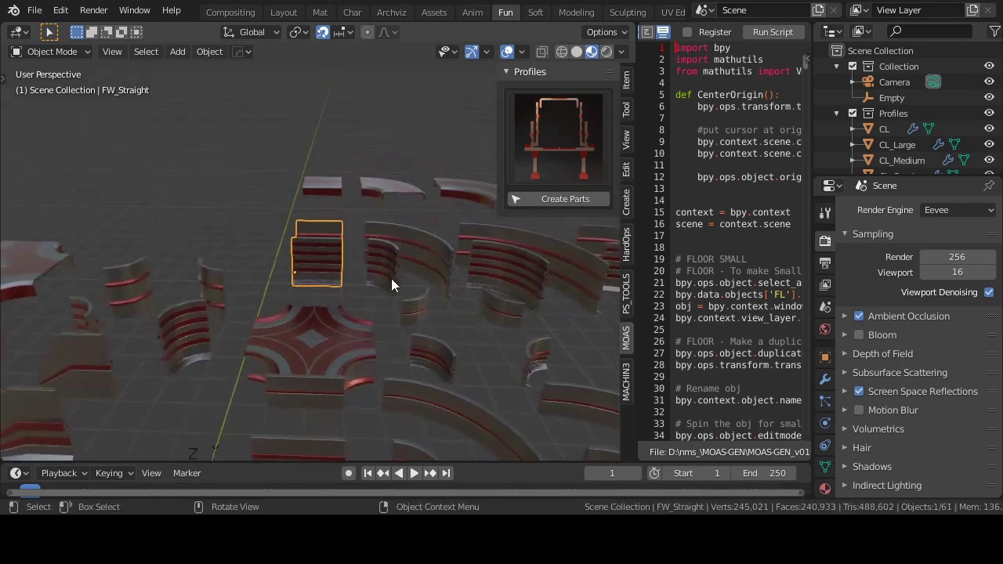
{"action": "left_click", "coordinate": [358, 335]}
{"action": "key", "text": "KP_Decimal"}
{"action": "middle_click_drag", "start_coordinate": [358, 334], "coordinate": [252, 337]}
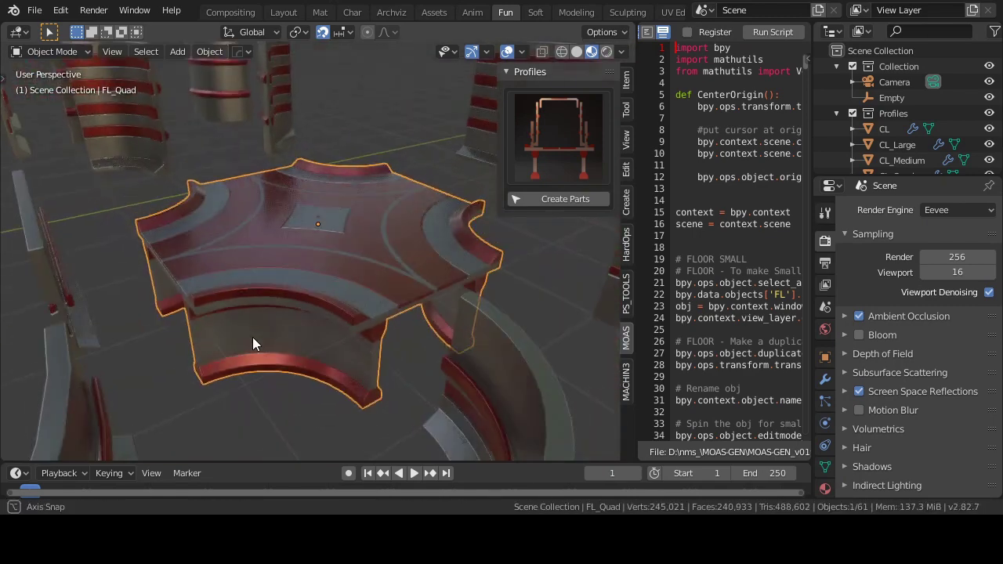
{"action": "left_click", "coordinate": [153, 151]}
{"action": "key", "text": "KP_Decimal"}
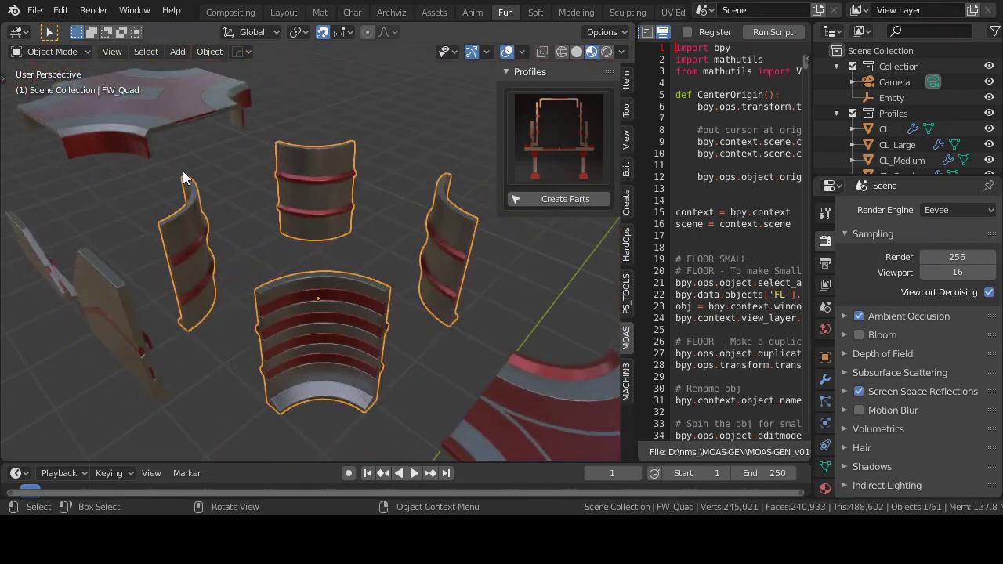
{"action": "left_click", "coordinate": [125, 118]}
{"action": "key", "text": "KP_Decimal"}
{"action": "middle_click_drag", "start_coordinate": [147, 149], "coordinate": [235, 292]}
{"action": "scroll", "coordinate": [288, 221], "scroll_direction": "down", "scroll_amount": 4}
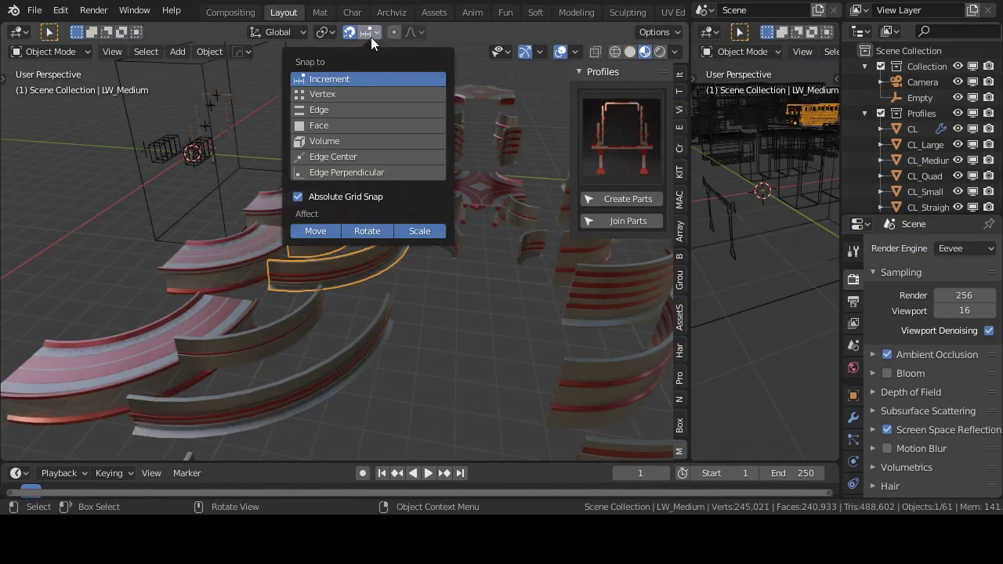
Turn Absolute Grid Snap off and then back on in the Snap options
{"action": "left_click", "coordinate": [326, 196]}
{"action": "left_click", "coordinate": [299, 197]}
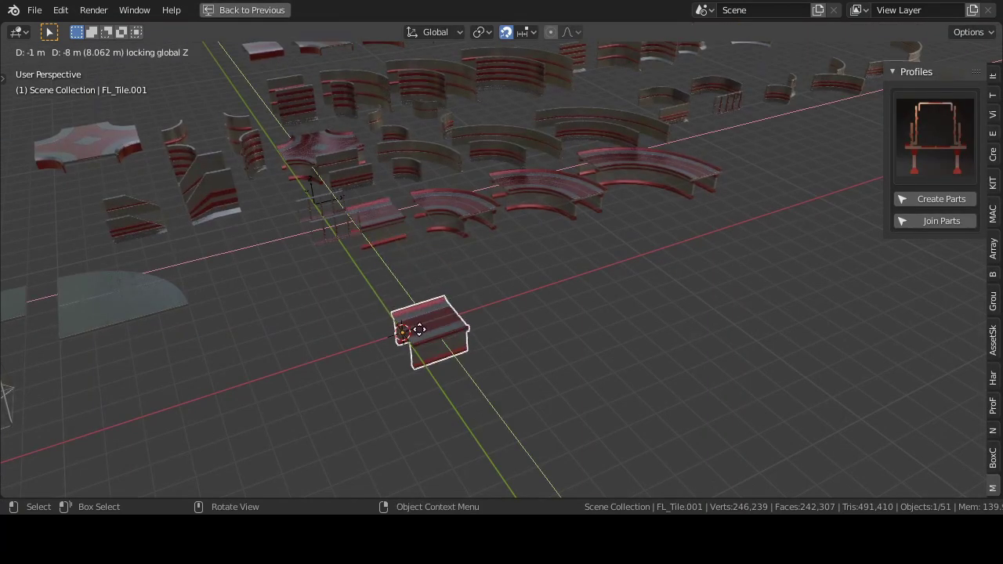
Place ground-level copies of the small curved piece and small floor tile beside the duplicated tile
{"action": "left_click", "coordinate": [420, 330]}
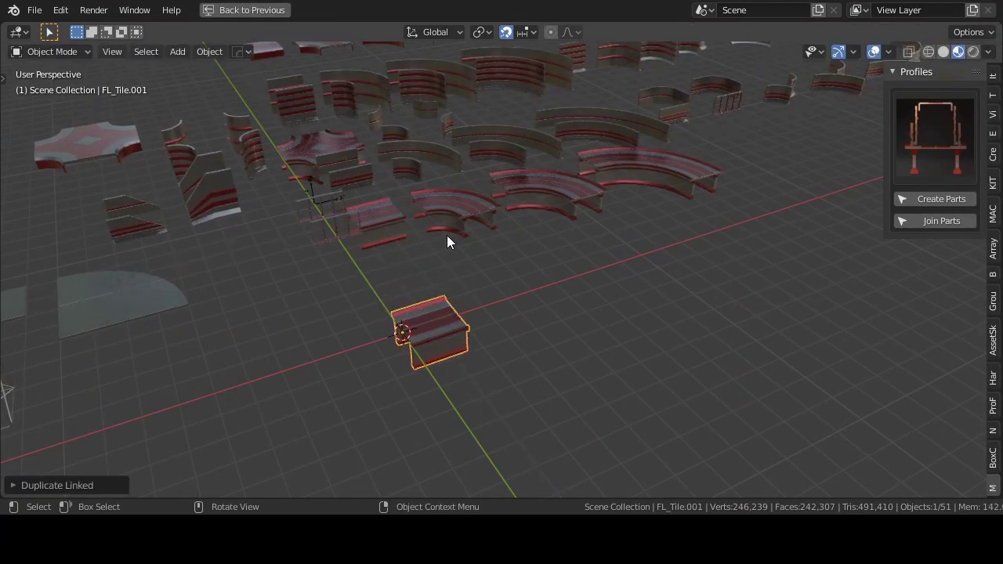
{"action": "left_click", "coordinate": [450, 210]}
{"action": "key", "text": "shift+d"}
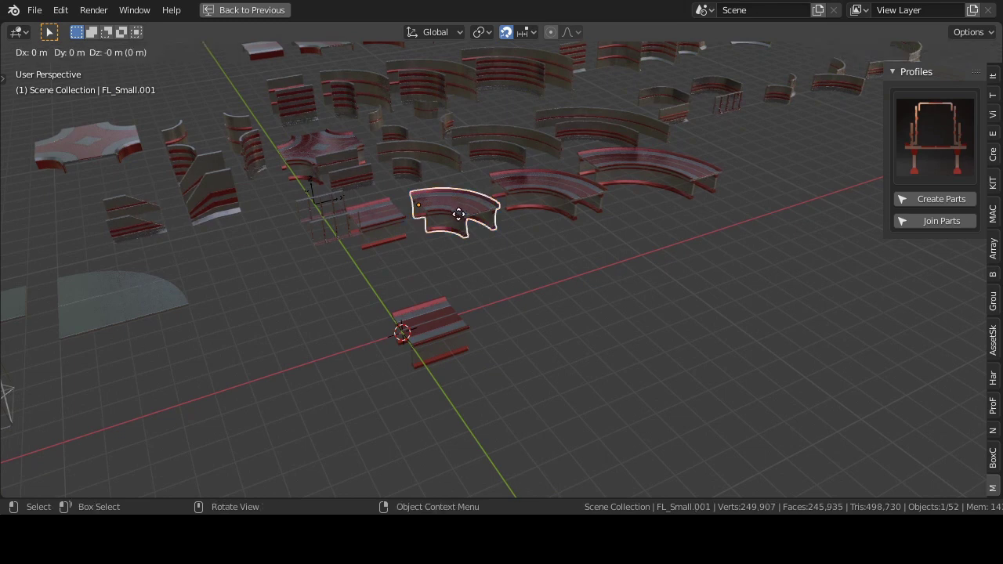
{"action": "key", "text": "shift+z"}
{"action": "left_click", "coordinate": [543, 378]}
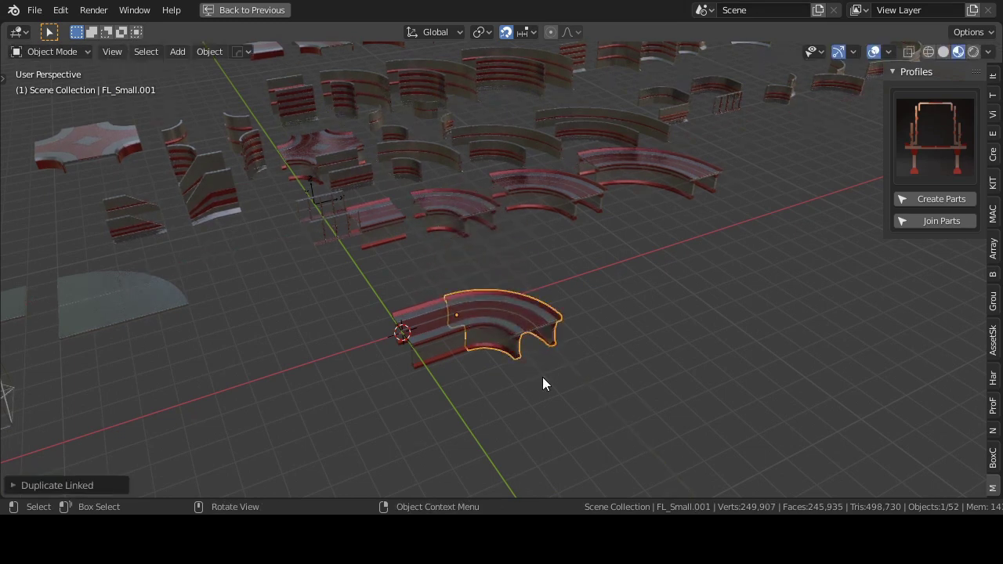
{"action": "left_click", "coordinate": [420, 330]}
{"action": "key", "text": "shift+d"}
{"action": "key", "text": "shift+z"}
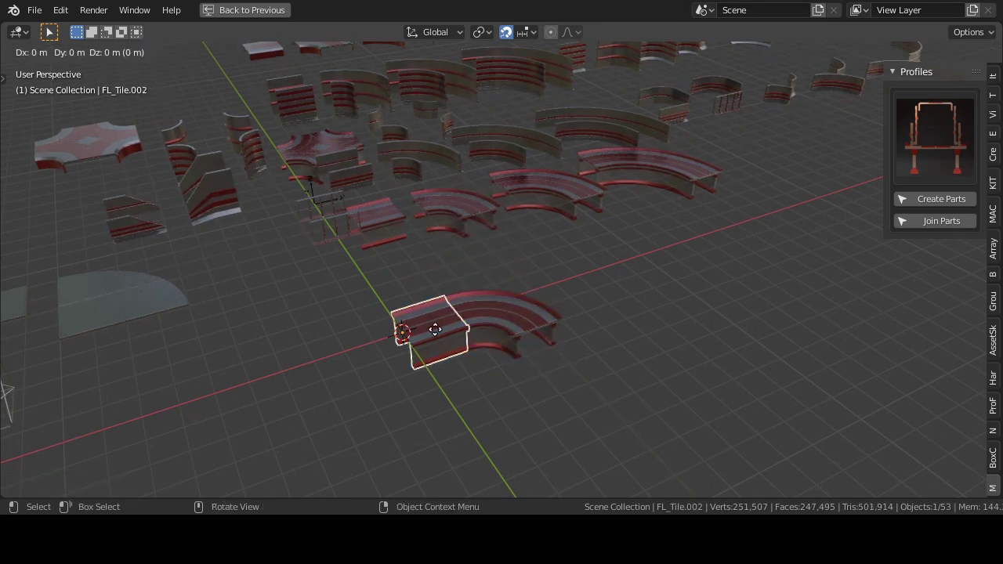
{"action": "left_click", "coordinate": [357, 359]}
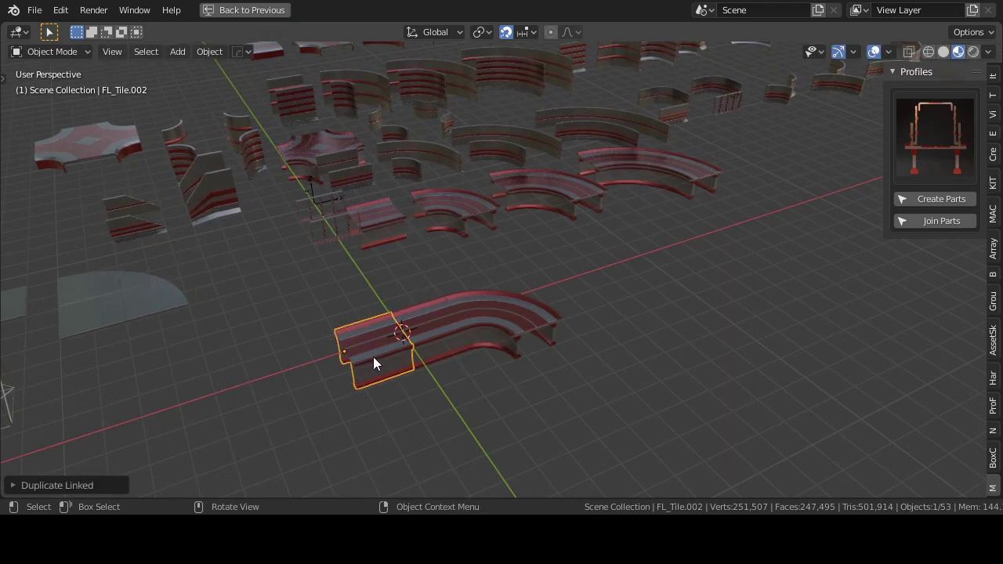
Form an S-curve from two linked copies of the large curved floor piece, one turned half-round
{"action": "left_click", "coordinate": [635, 167]}
{"action": "key", "text": "alt+d"}
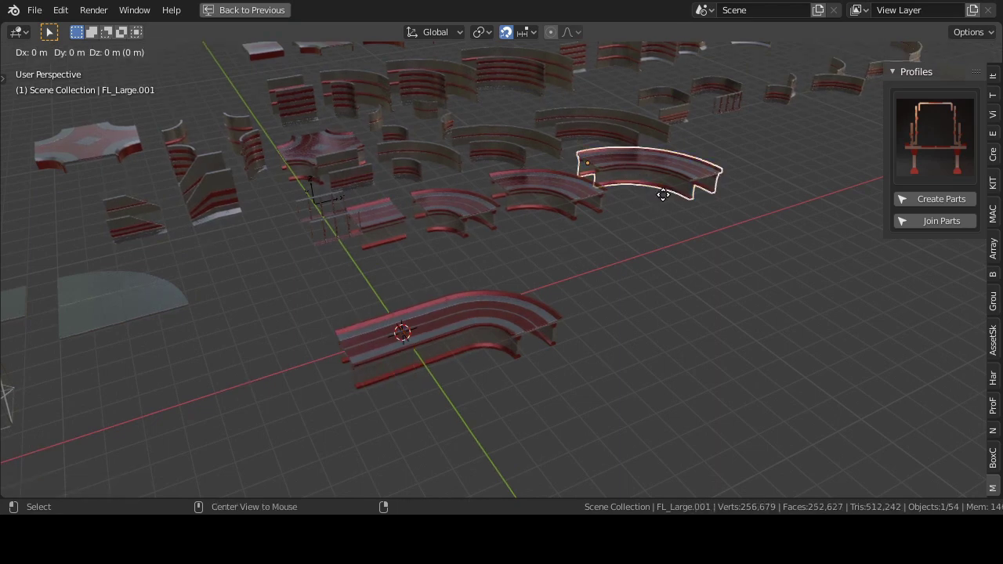
{"action": "key", "text": "shift+z"}
{"action": "left_click", "coordinate": [696, 442]}
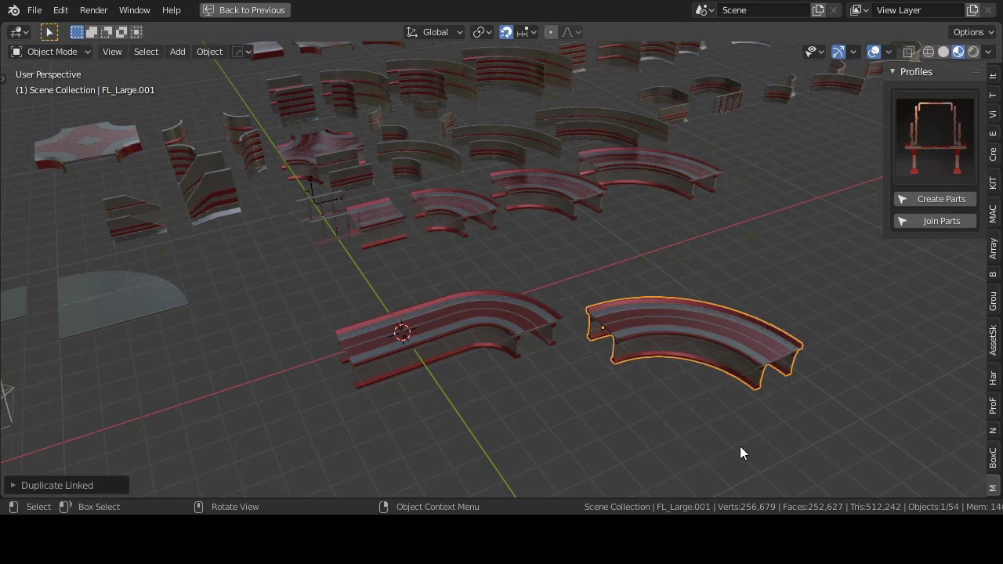
{"action": "key", "text": "r"}
{"action": "key", "text": "z"}
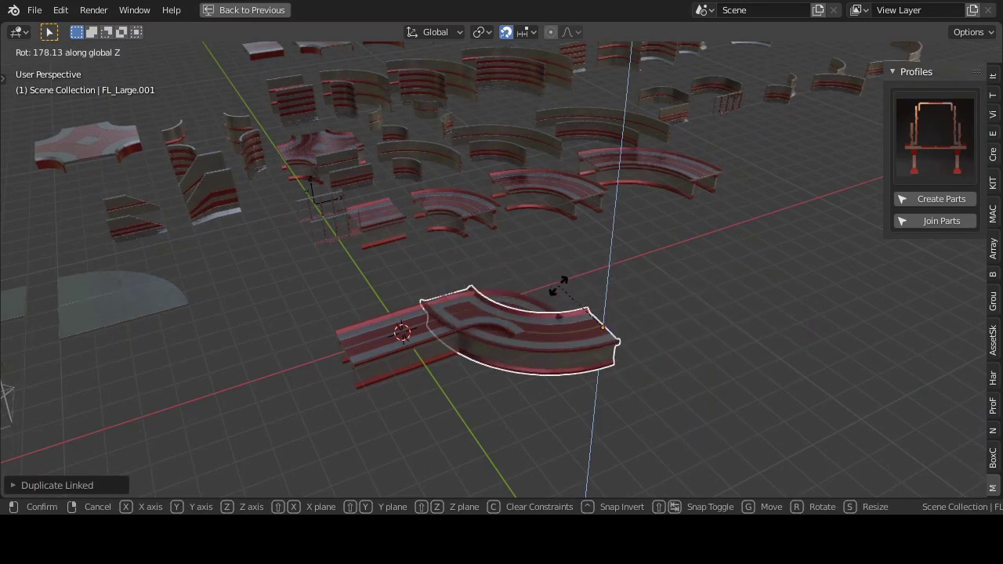
{"action": "left_click", "coordinate": [558, 288]}
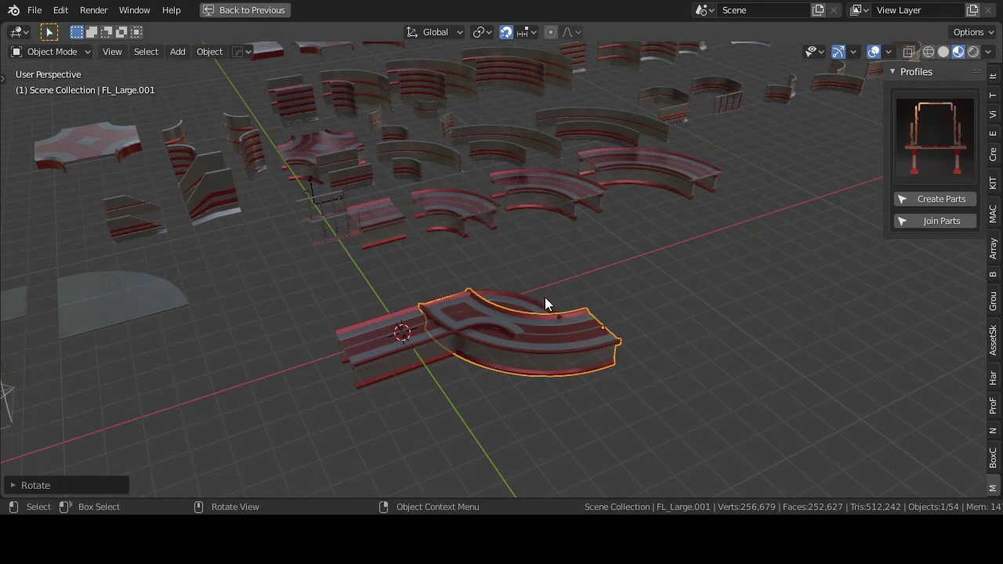
{"action": "key", "text": "alt+d"}
{"action": "key", "text": "shift+z"}
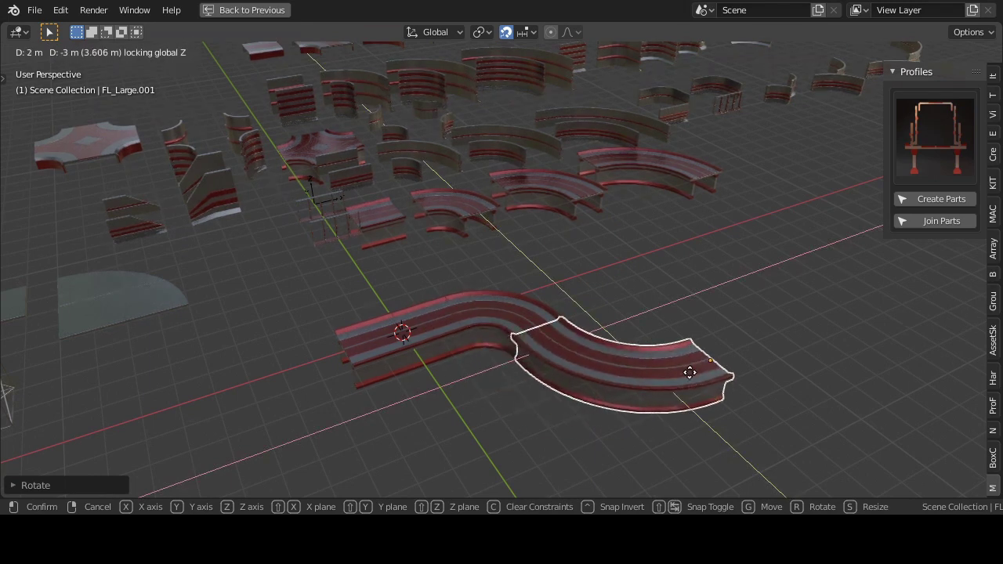
{"action": "left_click", "coordinate": [689, 372]}
Extend the S-curve's end with a run of linked small floor tile copies
{"action": "left_click", "coordinate": [394, 219]}
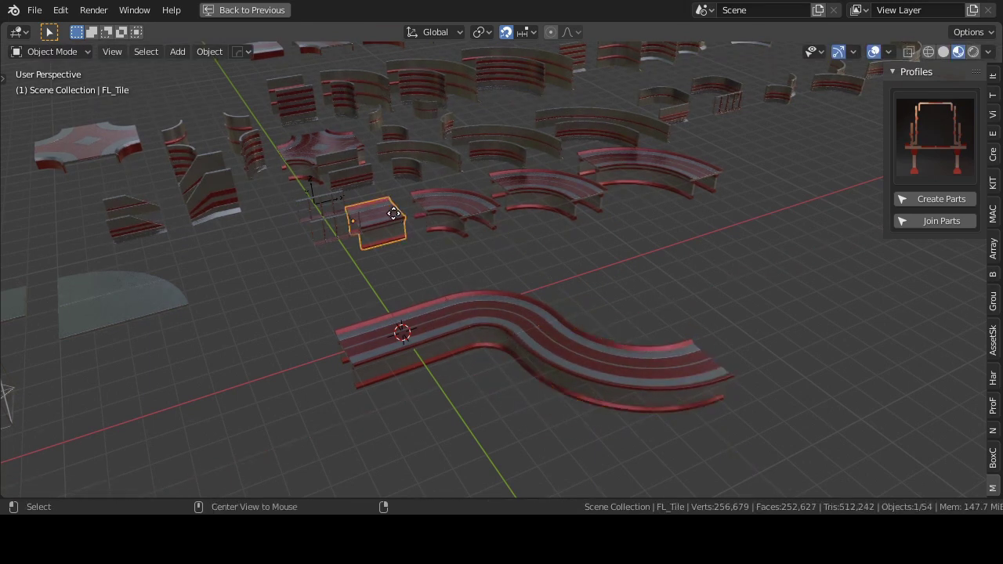
{"action": "key", "text": "alt+d"}
{"action": "key", "text": "shift+z"}
{"action": "left_click", "coordinate": [921, 379]}
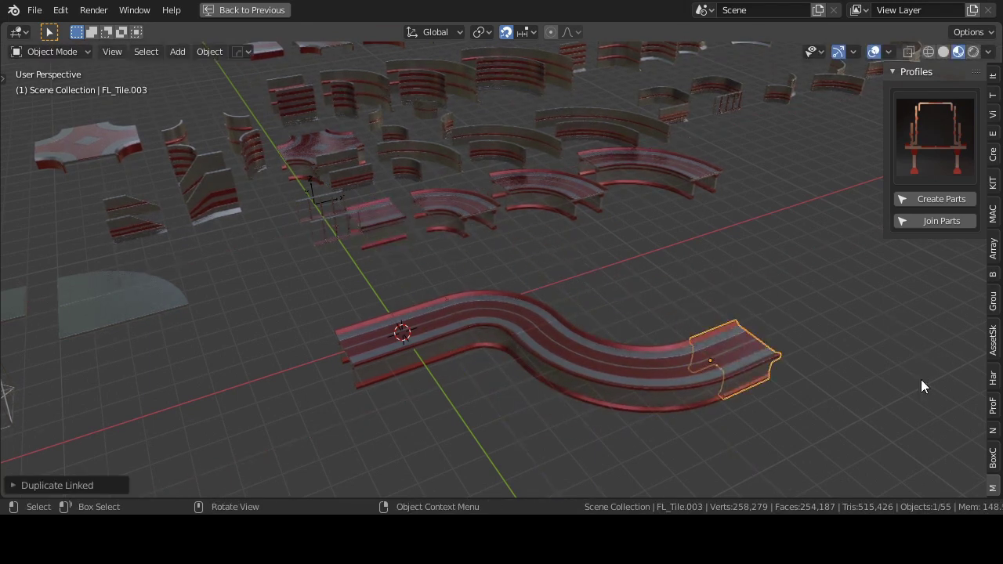
{"action": "key", "text": "alt+d"}
{"action": "key", "text": "shift+z"}
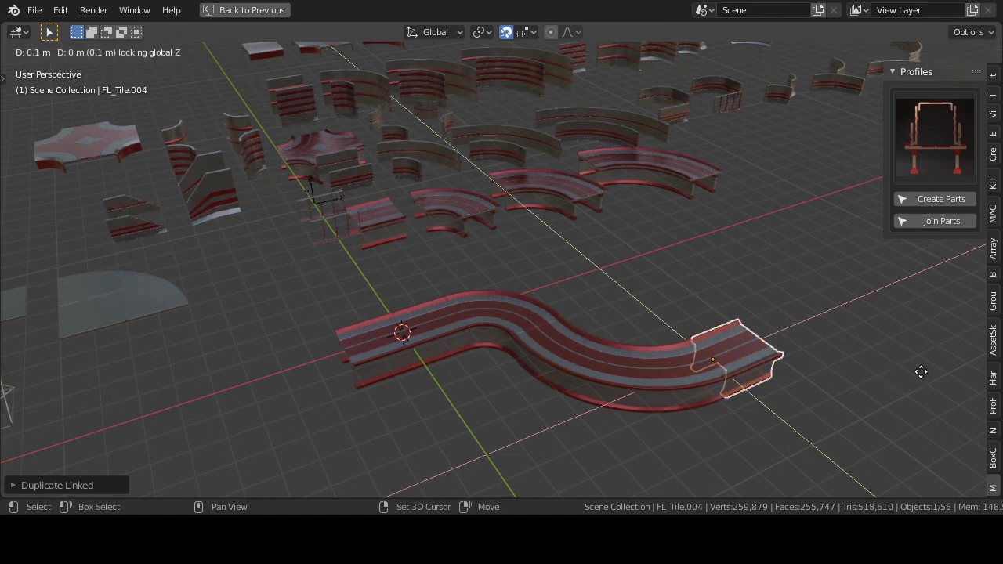
{"action": "left_click", "coordinate": [971, 356]}
{"action": "key", "text": "shift+r"}
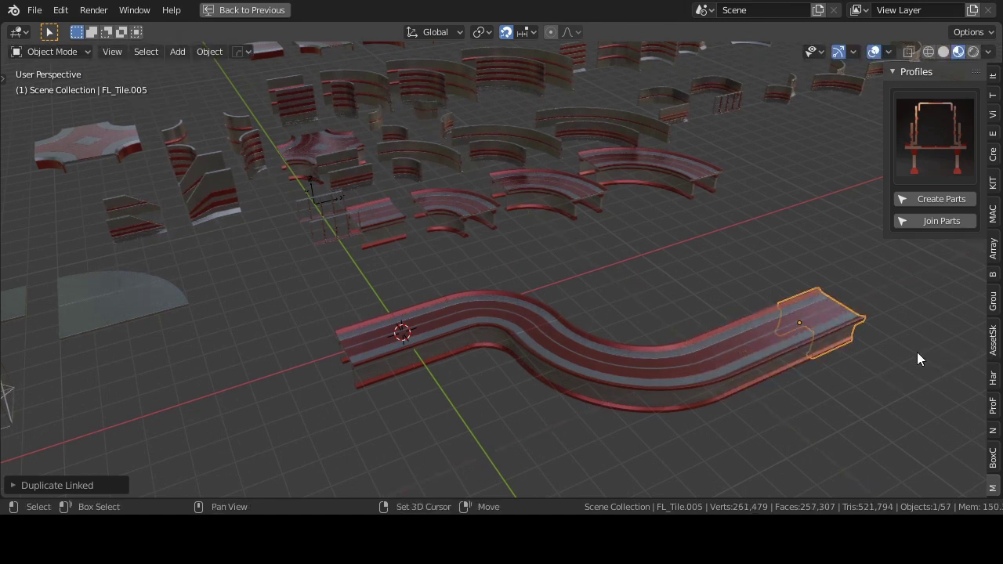
{"action": "key", "text": "shift+r"}
Rotate the selected floor piece FL_Tile.003 about the Z axis
{"action": "left_click", "coordinate": [750, 368]}
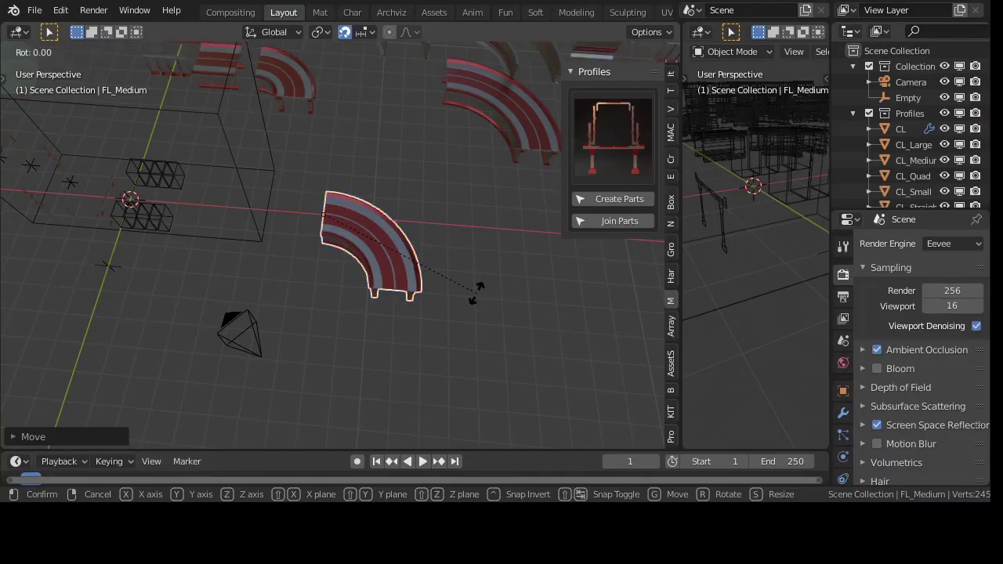
{"action": "key", "text": "r"}
{"action": "key", "text": "z"}
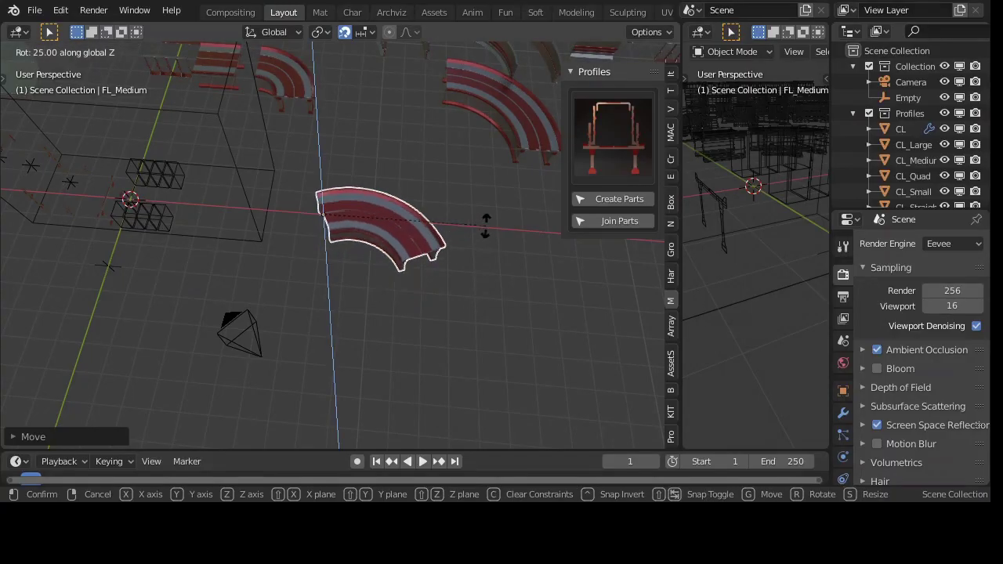
Finish the rotation, box-select all eight S-track tiles and join them with Join Parts
{"action": "left_click", "coordinate": [374, 123]}
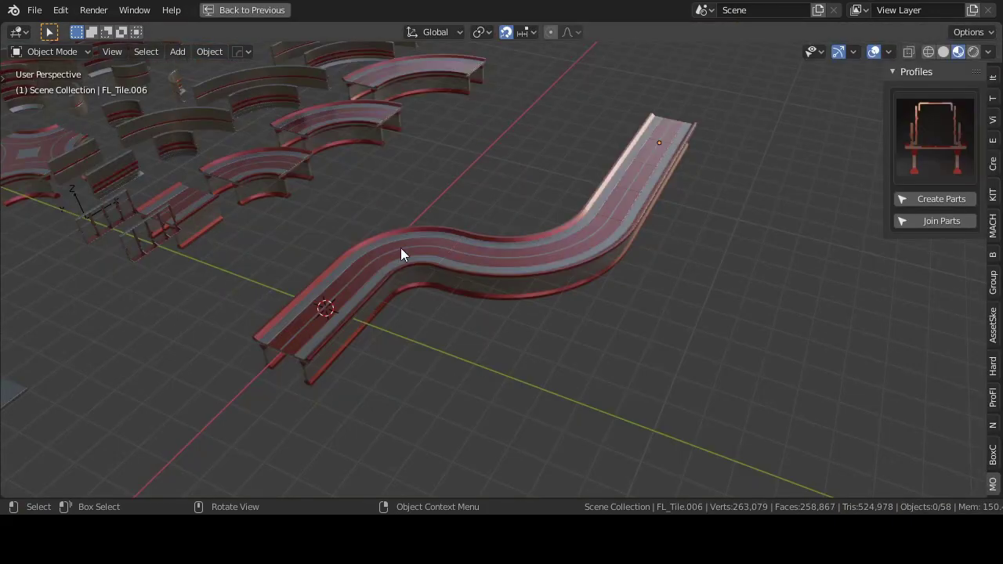
{"action": "key", "text": "b"}
{"action": "left_click_drag", "start_coordinate": [285, 227], "coordinate": [447, 389]}
{"action": "key", "text": "b"}
{"action": "left_click_drag", "start_coordinate": [562, 122], "coordinate": [749, 282]}
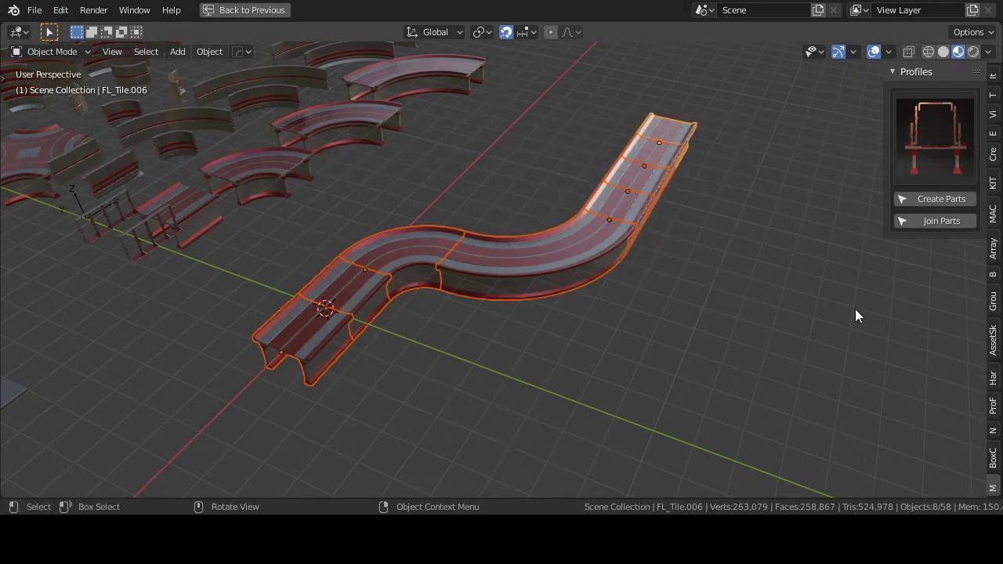
{"action": "left_click", "coordinate": [945, 223]}
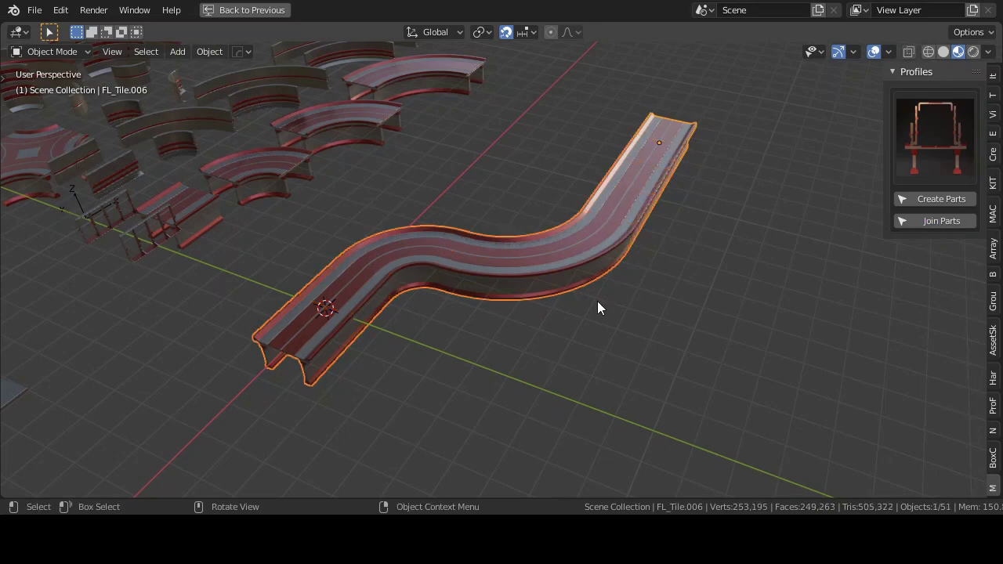
{"action": "middle_click_drag", "start_coordinate": [559, 274], "coordinate": [513, 224]}
{"action": "scroll", "coordinate": [478, 289], "scroll_direction": "down", "scroll_amount": 4}
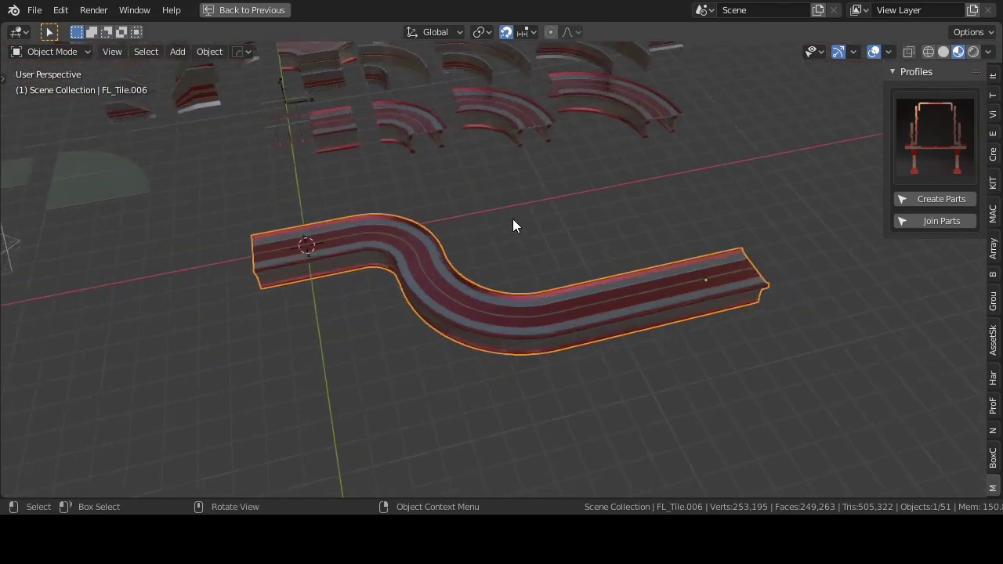
{"action": "scroll", "coordinate": [531, 319], "scroll_direction": "up", "scroll_amount": 5}
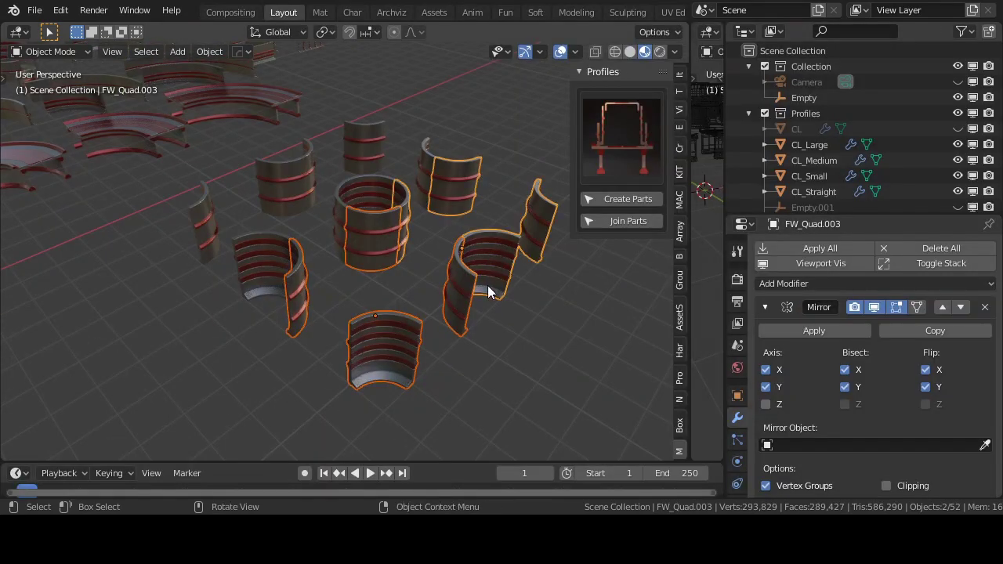
Move the selected FW_Quad wall pieces and join them into one object
{"action": "key", "text": "g"}
{"action": "left_click", "coordinate": [480, 298]}
{"action": "left_click", "coordinate": [627, 222]}
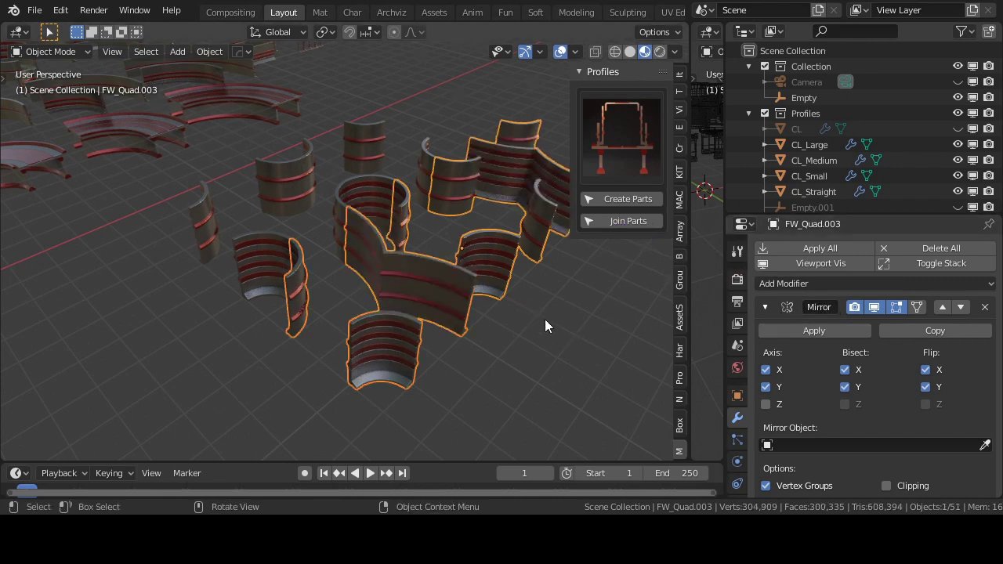
{"action": "middle_click_drag", "start_coordinate": [545, 319], "coordinate": [462, 332]}
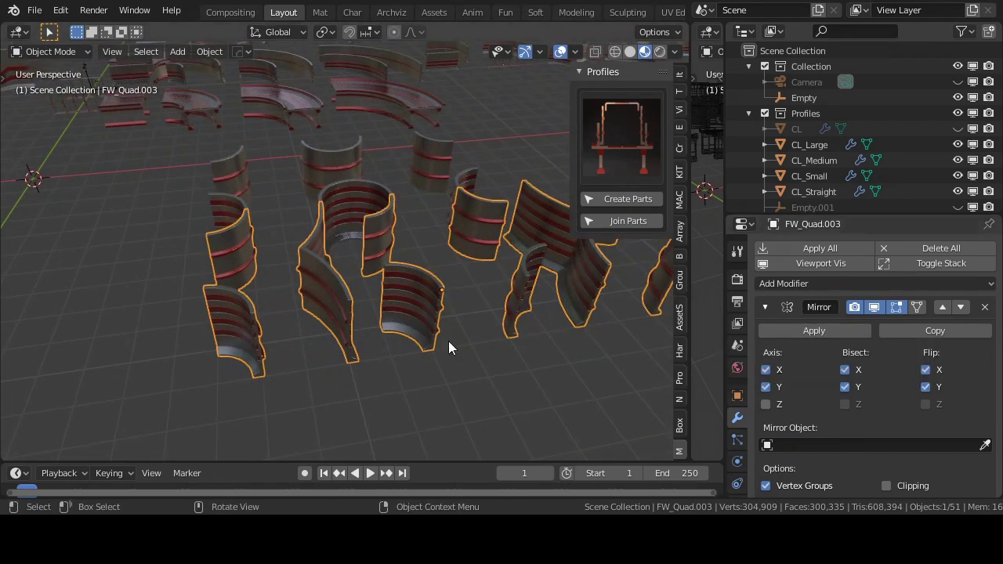
Undo the wall-piece join and the move with Ctrl+Z twice
{"action": "key", "text": "ctrl"}
{"action": "key", "text": "ctrl+z"}
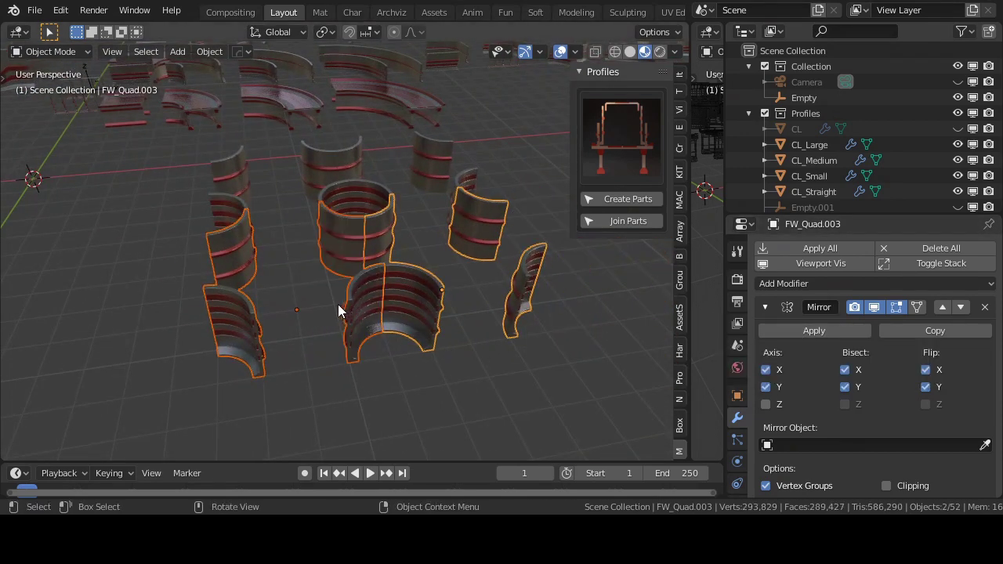
{"action": "key", "text": "ctrl+z"}
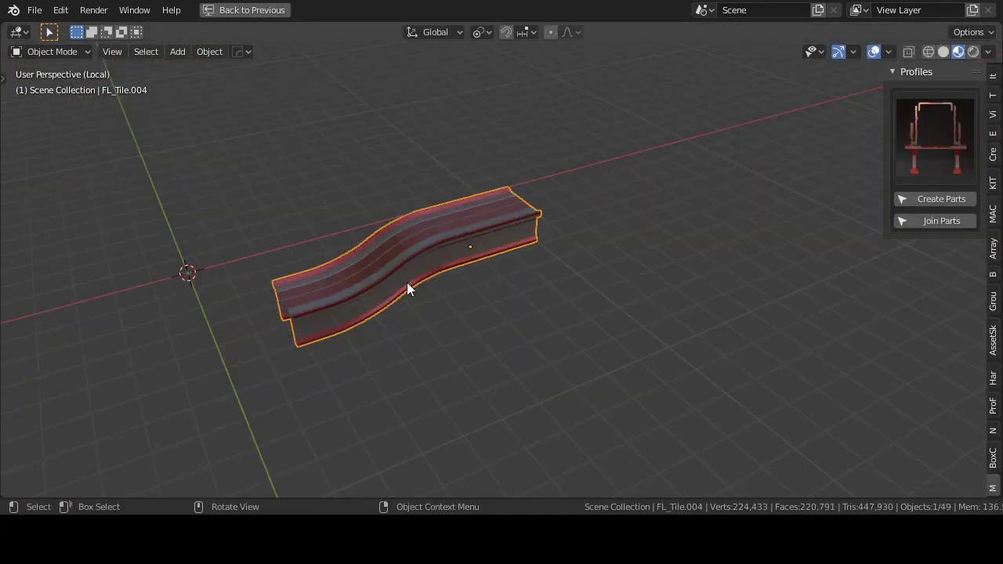
Lay four linked copies of the straight floor tile end to end along one axis
{"action": "key", "text": "shift+d"}
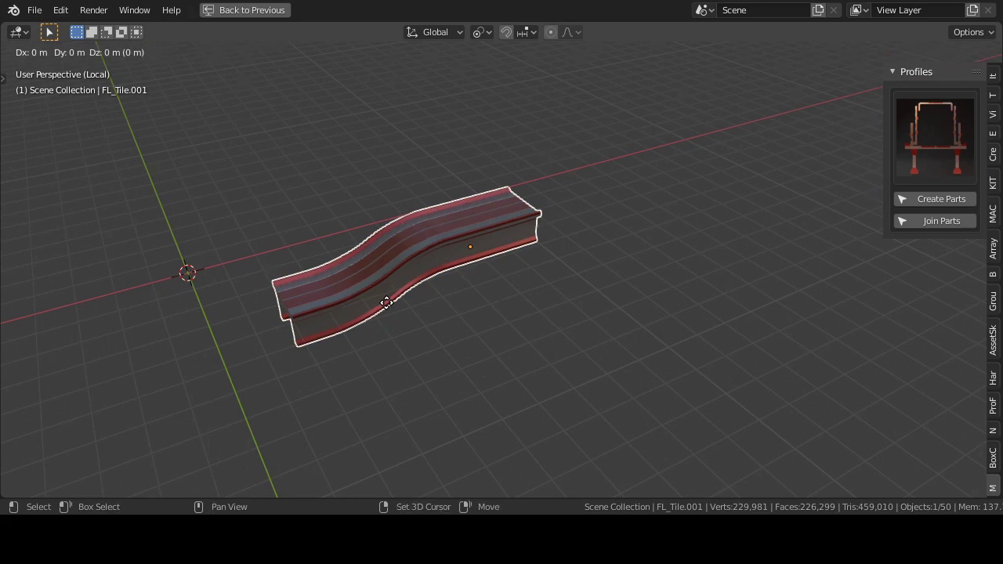
{"action": "key", "text": "shift+z"}
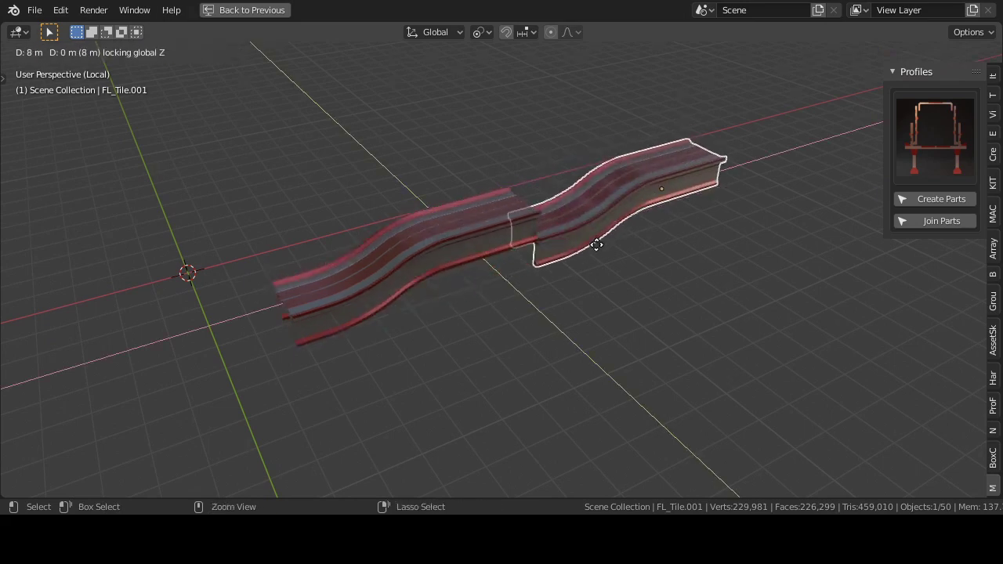
{"action": "left_click", "coordinate": [600, 241]}
{"action": "key", "text": "g"}
{"action": "key", "text": "z"}
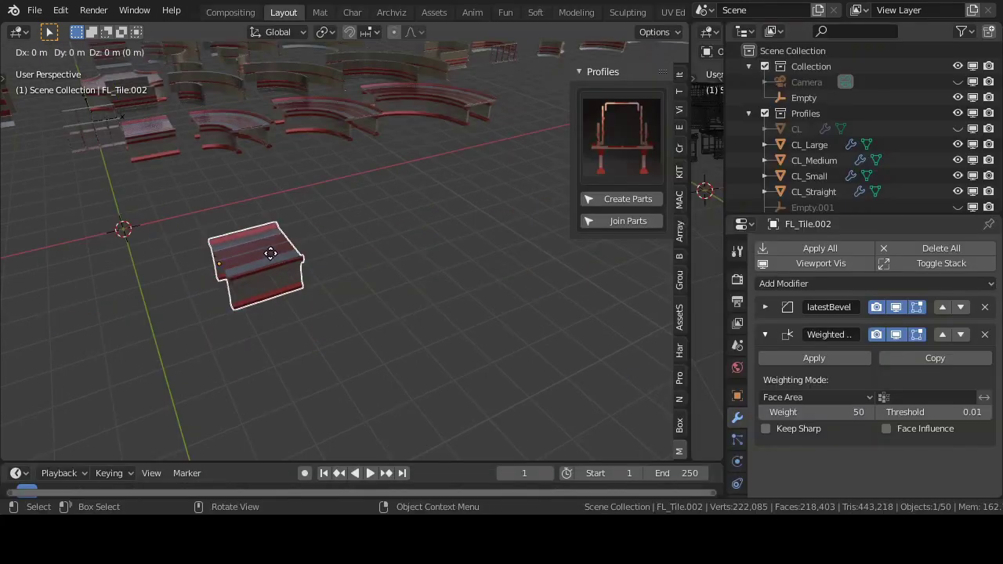
{"action": "key", "text": "alt+d"}
{"action": "key", "text": "z"}
{"action": "left_click", "coordinate": [344, 235]}
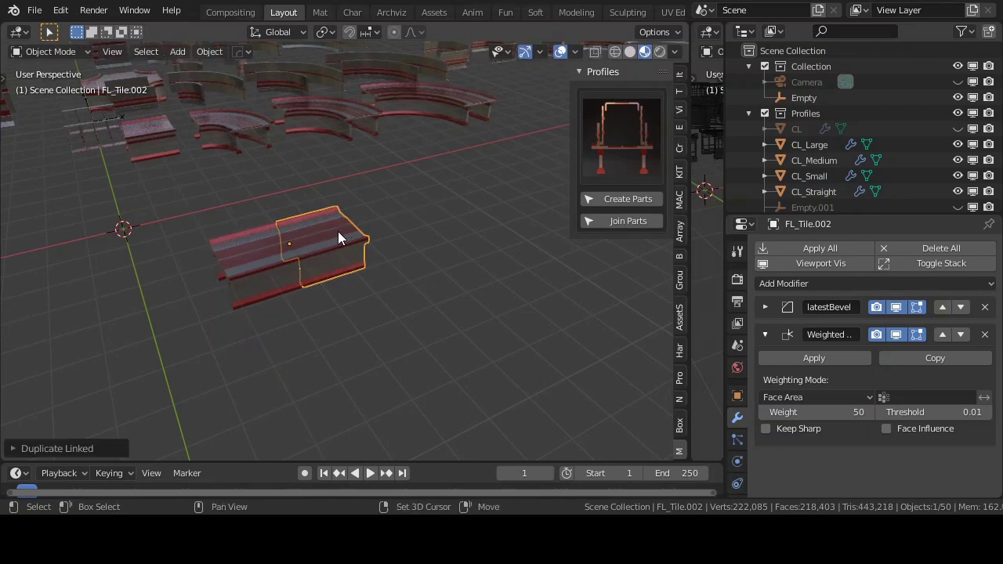
{"action": "key", "text": "shift+r"}
{"action": "key", "text": "shift+r"}
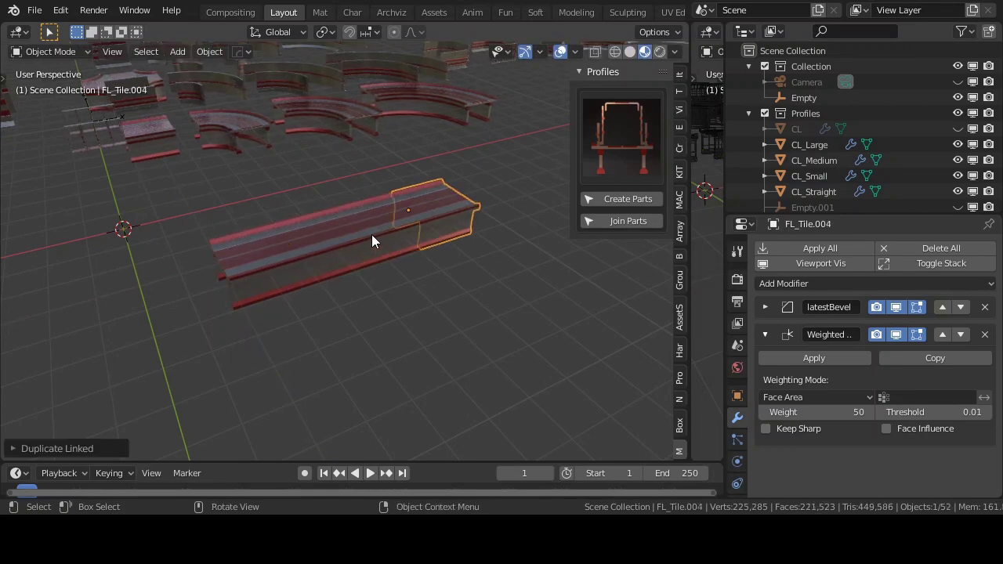
Select the four-tile row, isolate it in front orthographic view and join it into one object
{"action": "key", "text": "shift+l"}
{"action": "key", "text": "KP_Divide"}
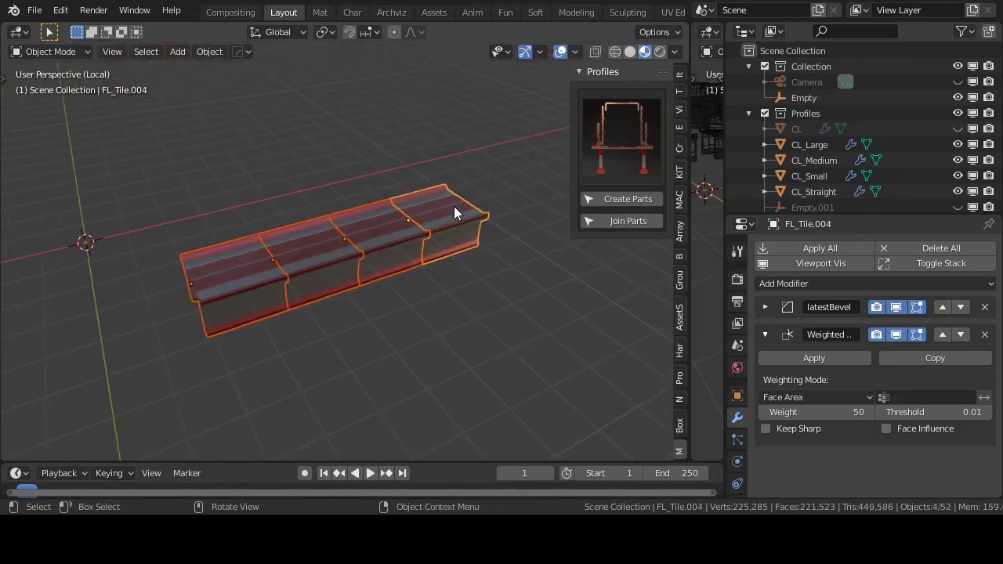
{"action": "key", "text": "KP_5"}
{"action": "key", "text": "KP_1"}
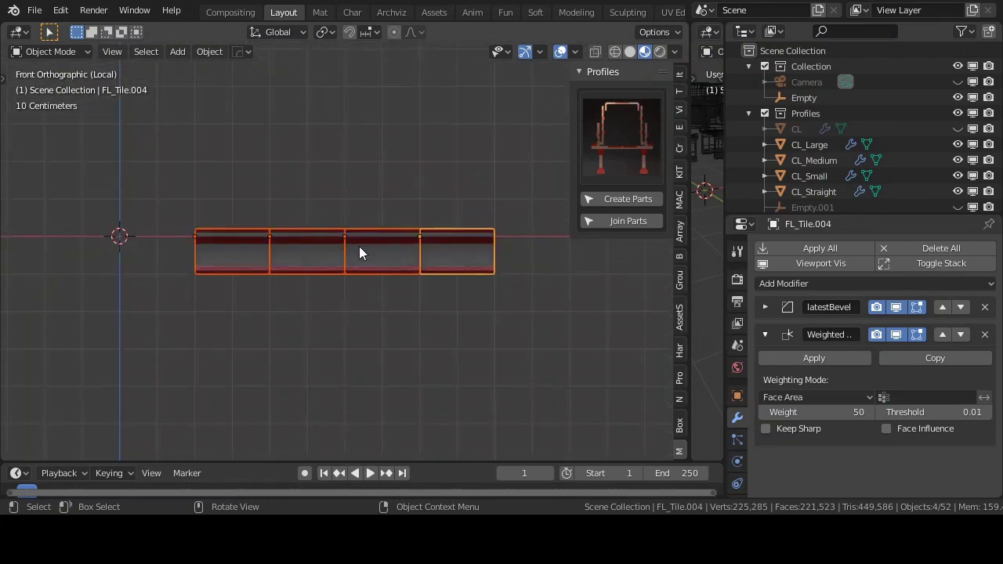
{"action": "middle_click_drag", "start_coordinate": [313, 250], "coordinate": [297, 247], "text": "shift"}
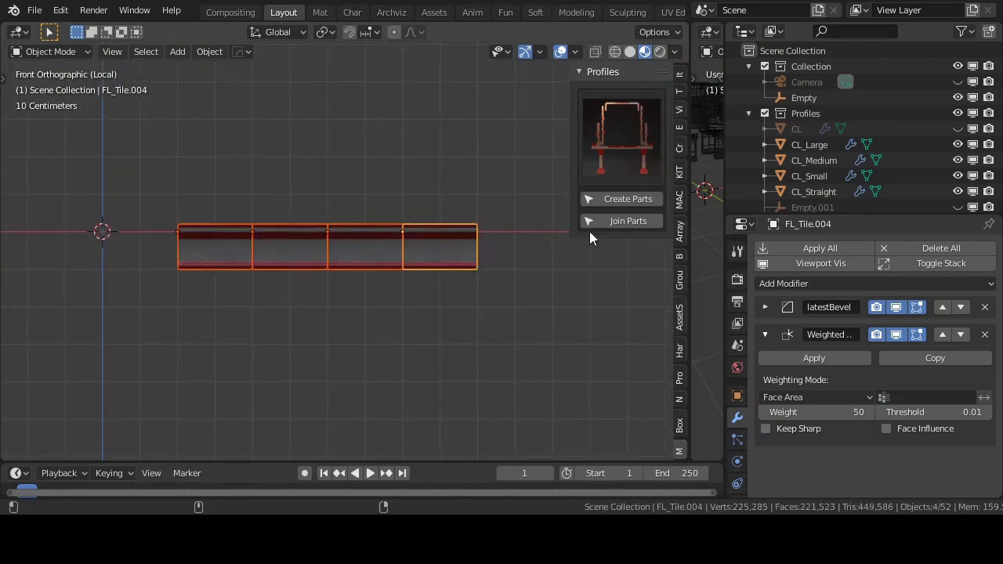
{"action": "left_click", "coordinate": [617, 221]}
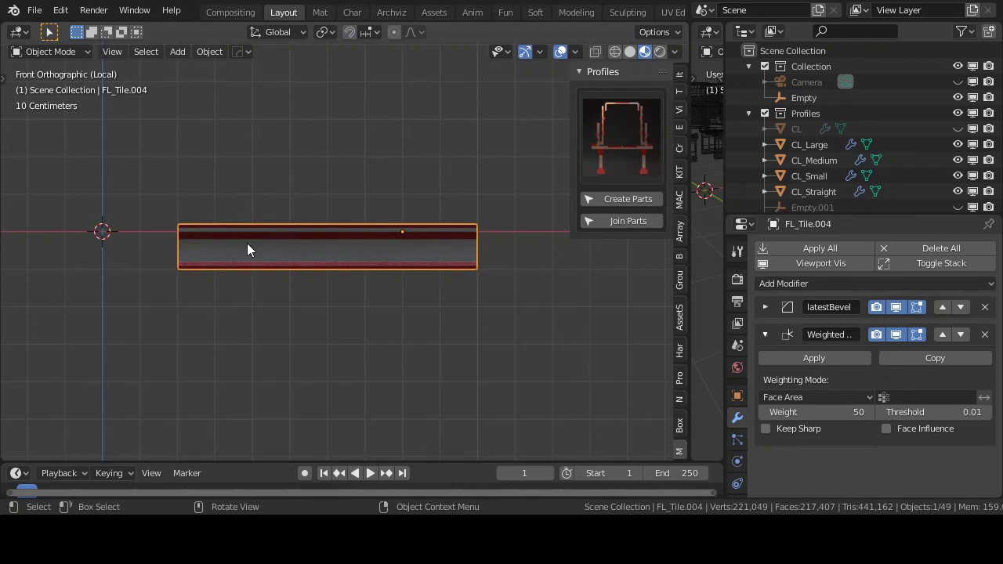
{"action": "key", "text": "Tab"}
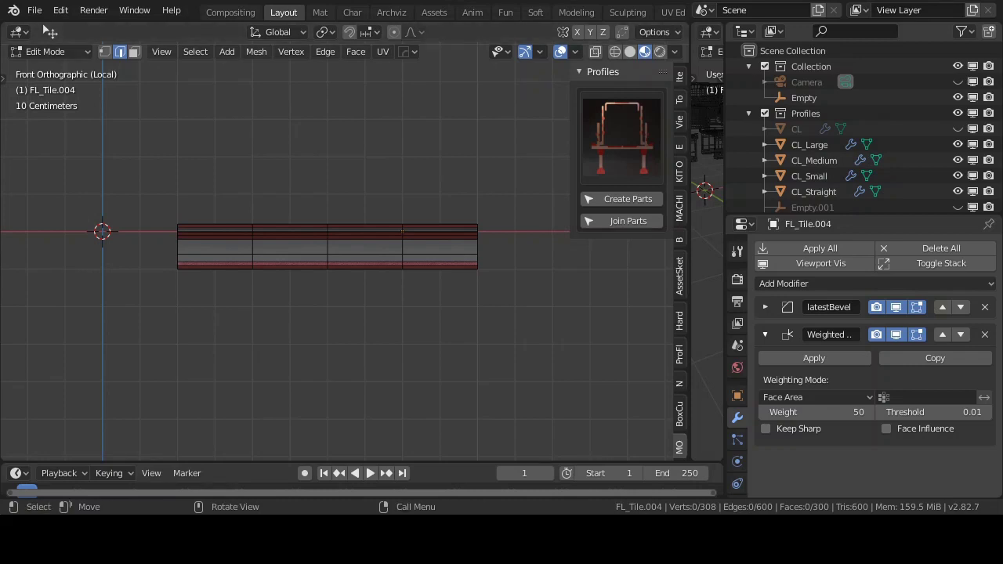
Turn on X-ray and switch the joined strip's mesh to vertex selection
{"action": "left_click", "coordinate": [595, 53]}
{"action": "middle_click_drag", "start_coordinate": [352, 200], "coordinate": [372, 217]}
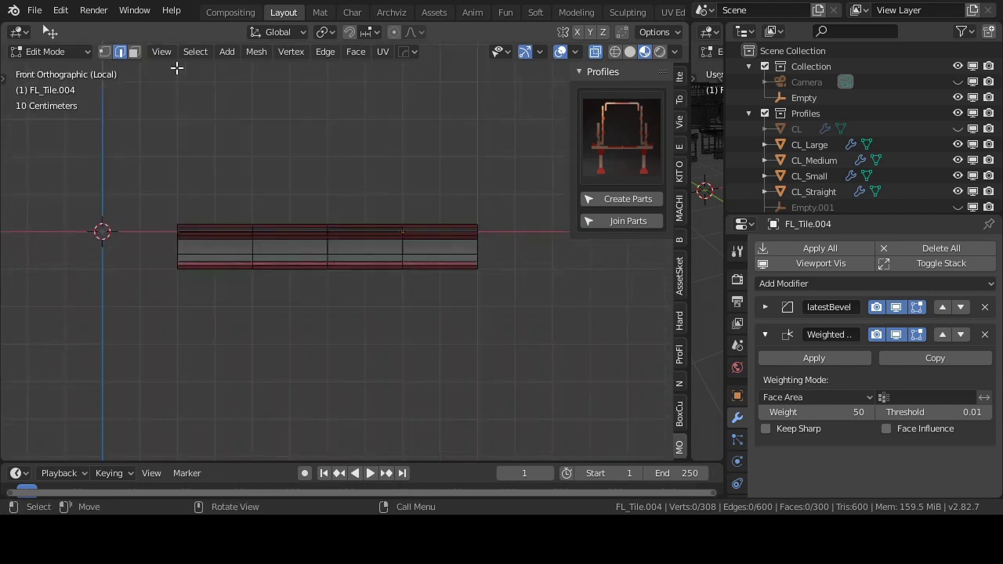
{"action": "left_click", "coordinate": [104, 52]}
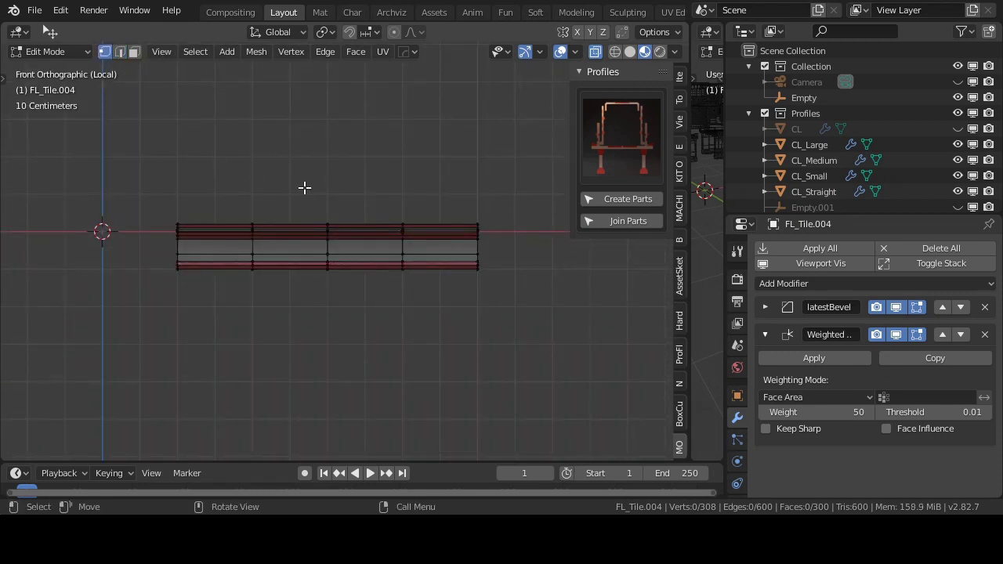
{"action": "scroll", "coordinate": [305, 206], "scroll_direction": "up", "scroll_amount": 2}
{"action": "scroll", "coordinate": [306, 206], "scroll_direction": "up", "scroll_amount": 1}
{"action": "middle_click_drag", "start_coordinate": [305, 205], "coordinate": [250, 204], "text": "shift"}
Box-select the right two sections' vertices and set the pivot point to Active Element
{"action": "key", "text": "b"}
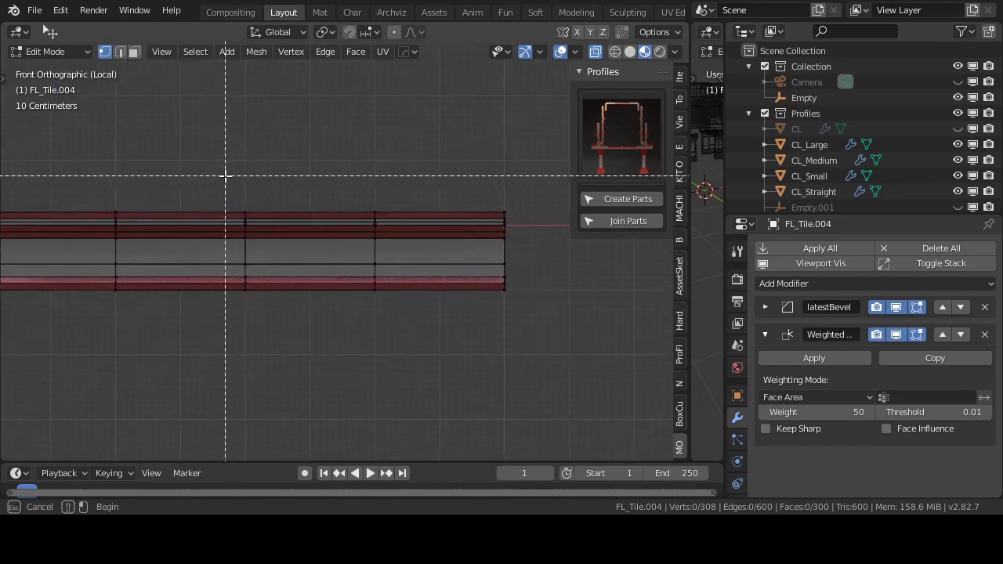
{"action": "left_click_drag", "start_coordinate": [224, 173], "coordinate": [556, 395]}
{"action": "key", "text": "period"}
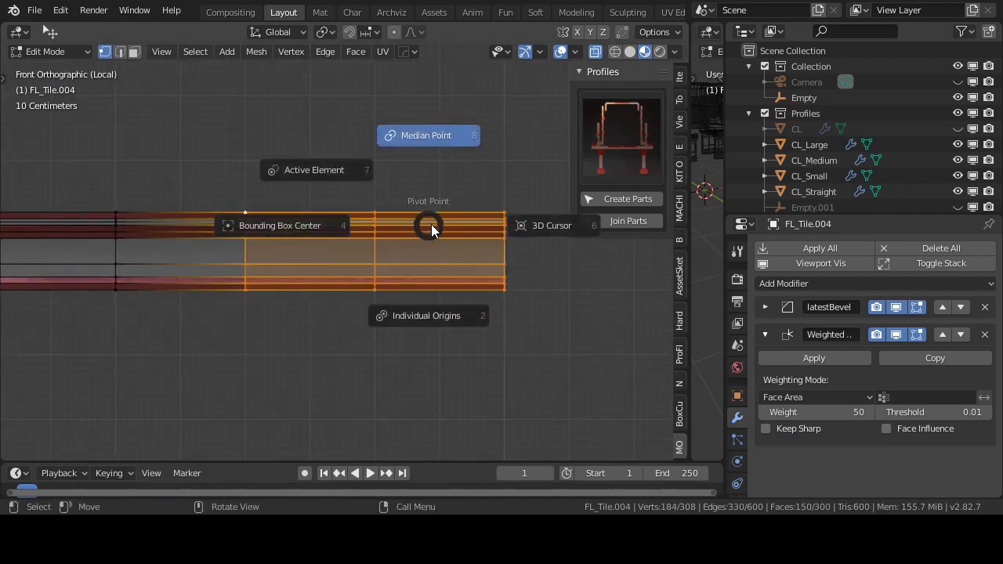
{"action": "left_click", "coordinate": [301, 171]}
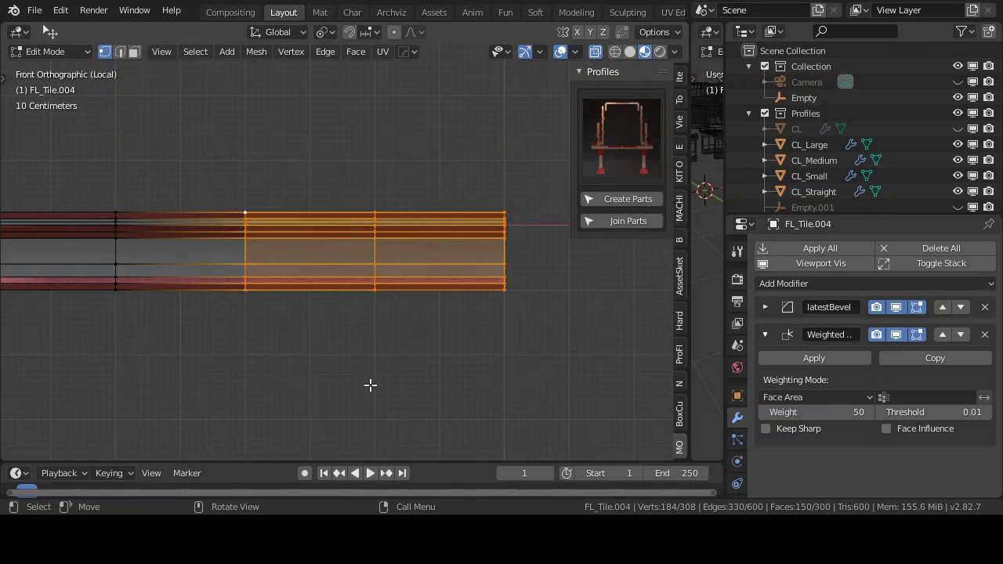
Move the selected end section of FL_Tile.004 straight up 0.8 m along Z
{"action": "scroll", "coordinate": [488, 252], "scroll_direction": "up", "scroll_amount": 3}
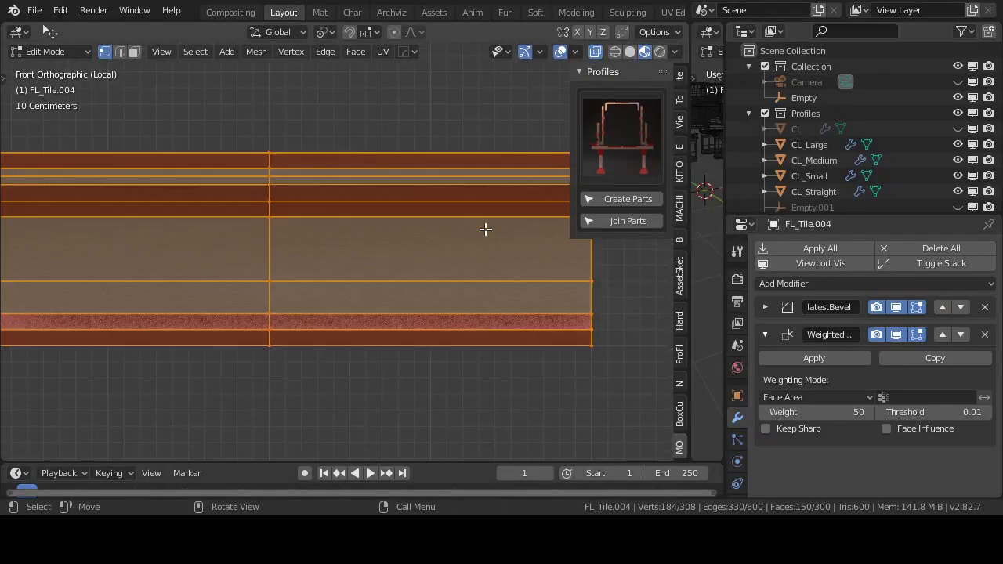
{"action": "scroll", "coordinate": [485, 229], "scroll_direction": "up", "scroll_amount": 6}
{"action": "scroll", "coordinate": [322, 326], "scroll_direction": "up", "scroll_amount": 5}
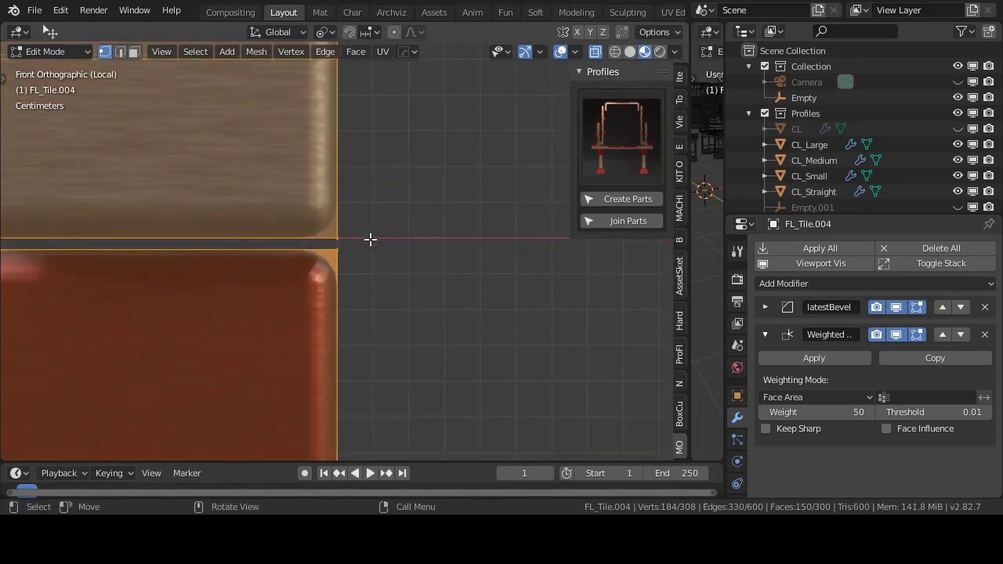
{"action": "scroll", "coordinate": [370, 240], "scroll_direction": "up", "scroll_amount": 2}
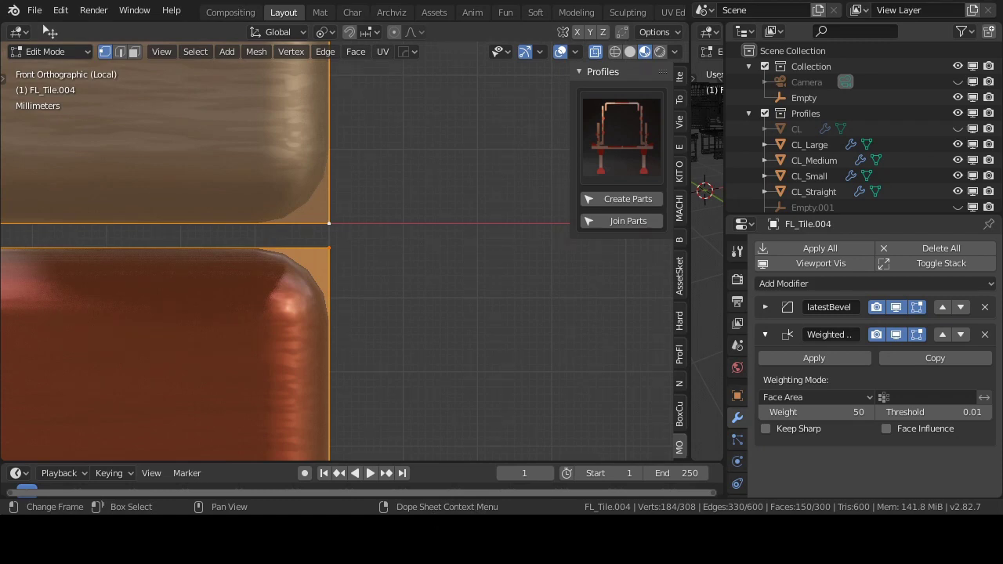
{"action": "scroll", "coordinate": [329, 259], "scroll_direction": "down", "scroll_amount": 3}
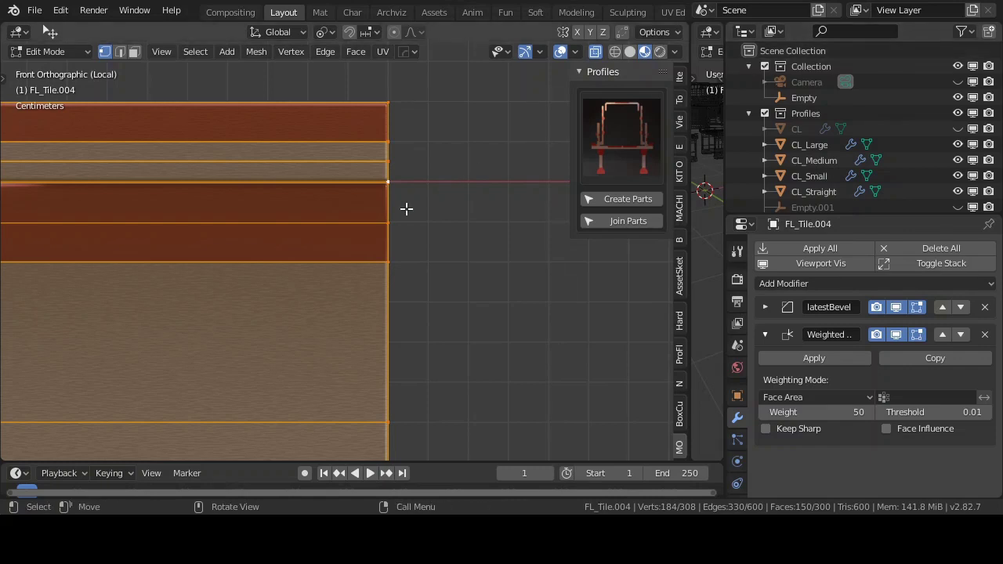
{"action": "scroll", "coordinate": [405, 208], "scroll_direction": "down", "scroll_amount": 3}
{"action": "middle_click_drag", "start_coordinate": [244, 248], "coordinate": [347, 259], "text": "shift"}
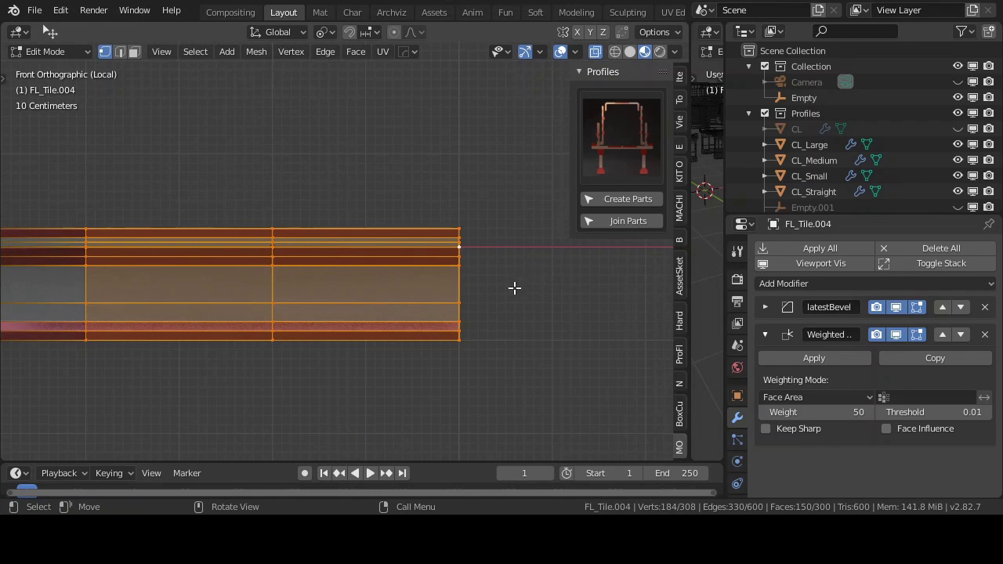
{"action": "key", "text": "g"}
{"action": "key", "text": "z"}
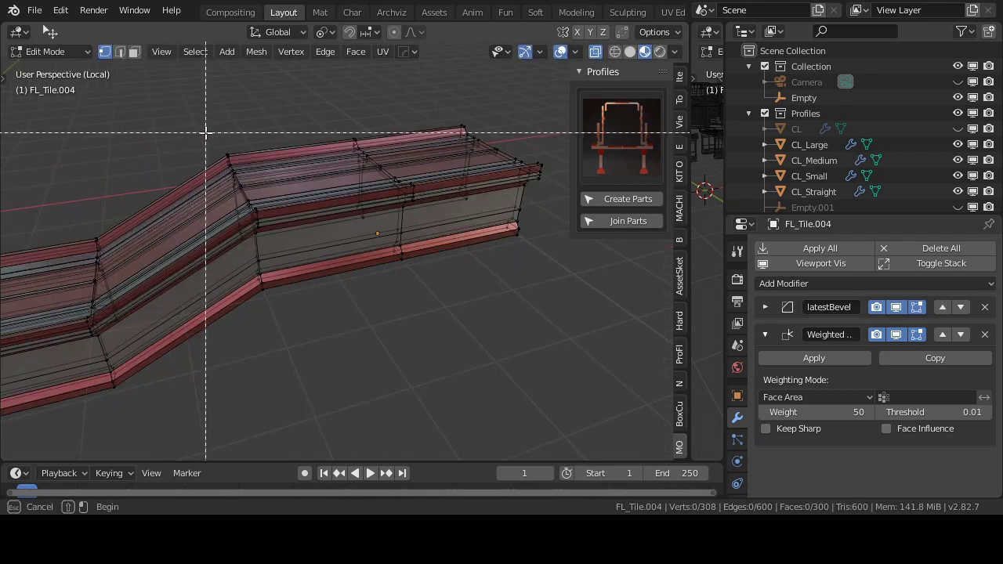
Bevel the tile's bend vertices into smooth curves with 9 segments
{"action": "left_click_drag", "start_coordinate": [203, 117], "coordinate": [298, 327]}
{"action": "middle_click_drag", "start_coordinate": [325, 347], "coordinate": [315, 329]}
{"action": "key", "text": "ctrl+b"}
{"action": "scroll", "coordinate": [345, 339], "scroll_direction": "up", "scroll_amount": 3}
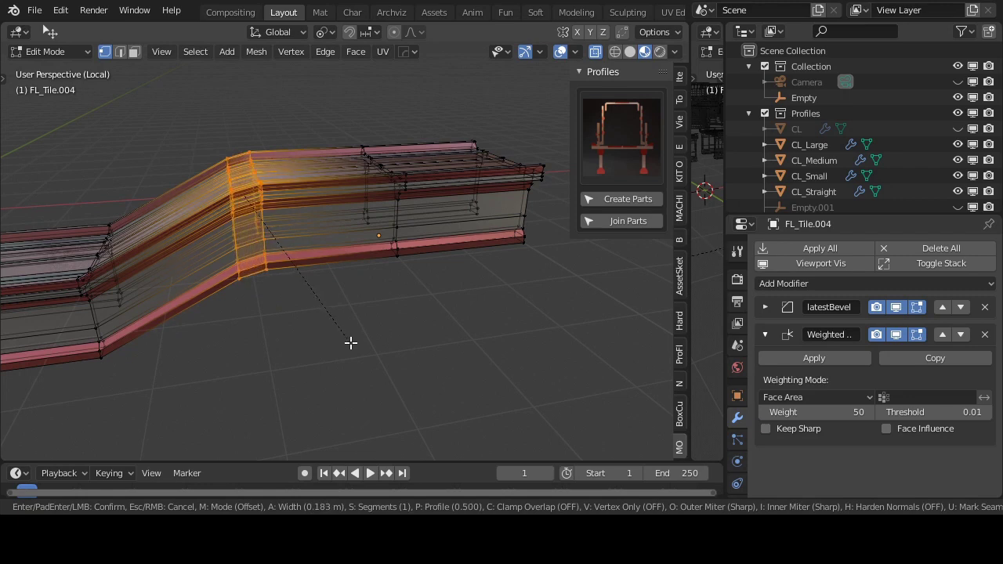
{"action": "scroll", "coordinate": [381, 371], "scroll_direction": "up", "scroll_amount": 5}
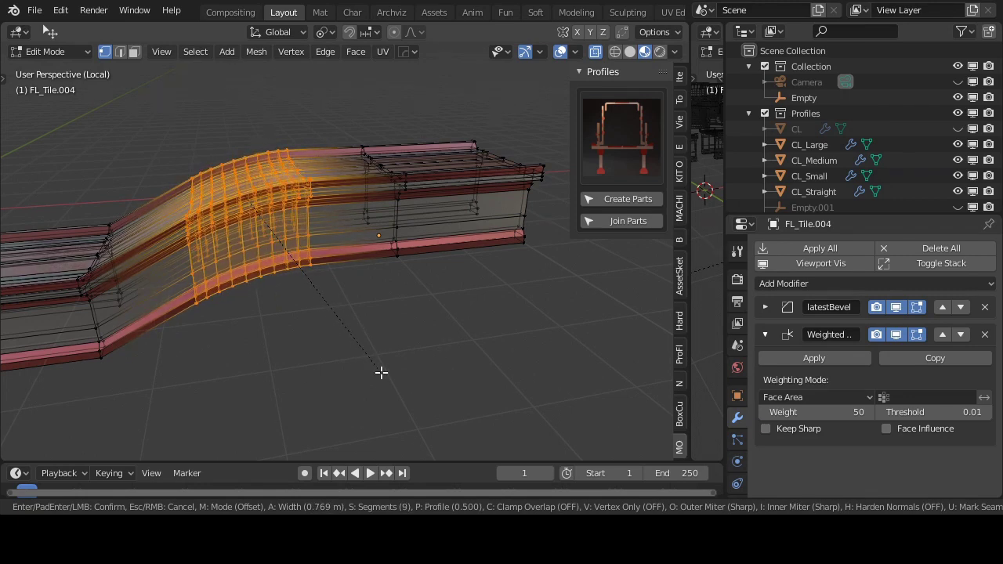
{"action": "left_click", "coordinate": [381, 373]}
Turn off X-ray so the bevelled tile draws solid, and return to Object Mode
{"action": "middle_click_drag", "start_coordinate": [373, 358], "coordinate": [589, 111]}
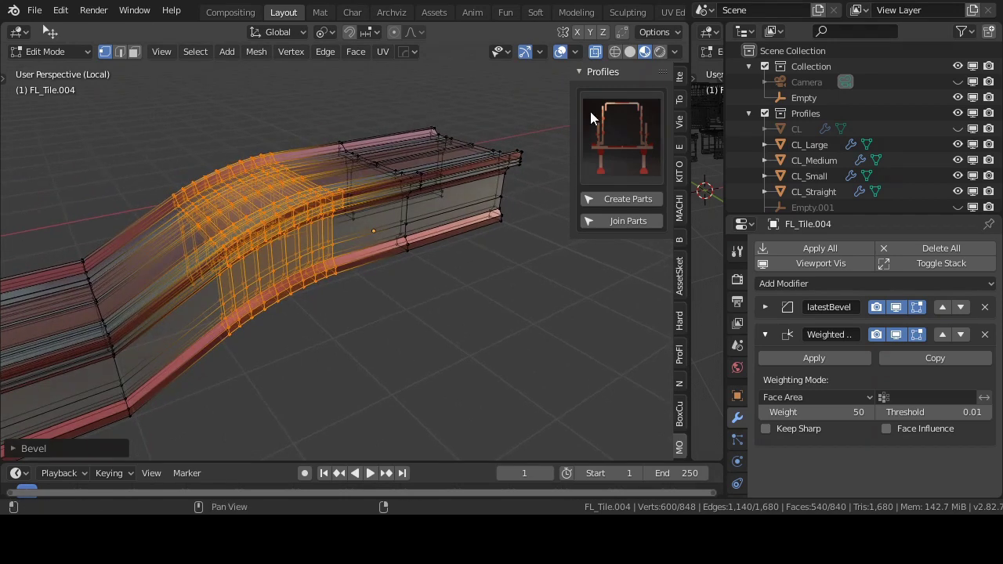
{"action": "left_click", "coordinate": [596, 53]}
{"action": "middle_click_drag", "start_coordinate": [426, 254], "coordinate": [264, 276]}
{"action": "key", "text": "Tab"}
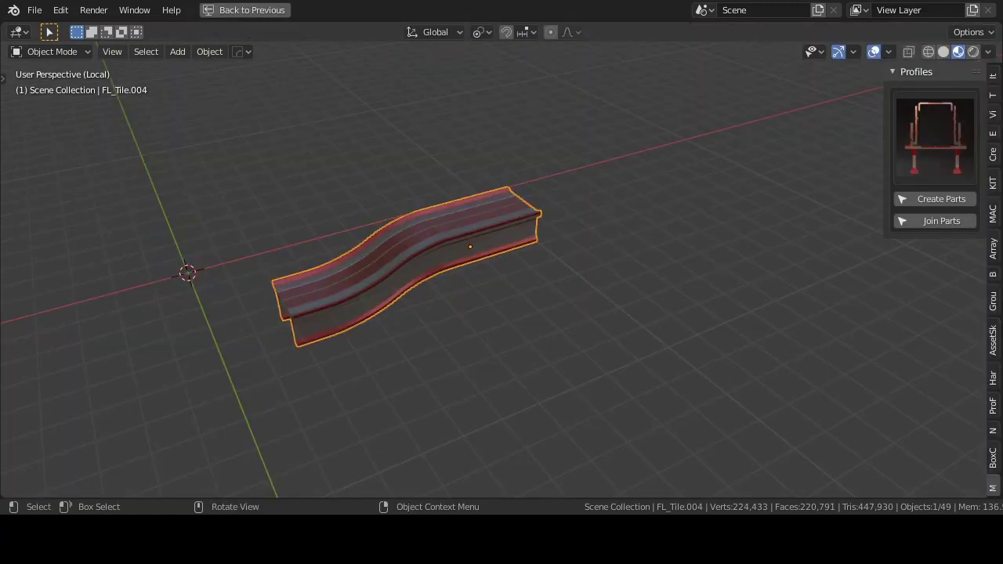
Duplicate the curved tile, place the copy about 8 m along and raise it 0.83 m
{"action": "key", "text": "shift+d"}
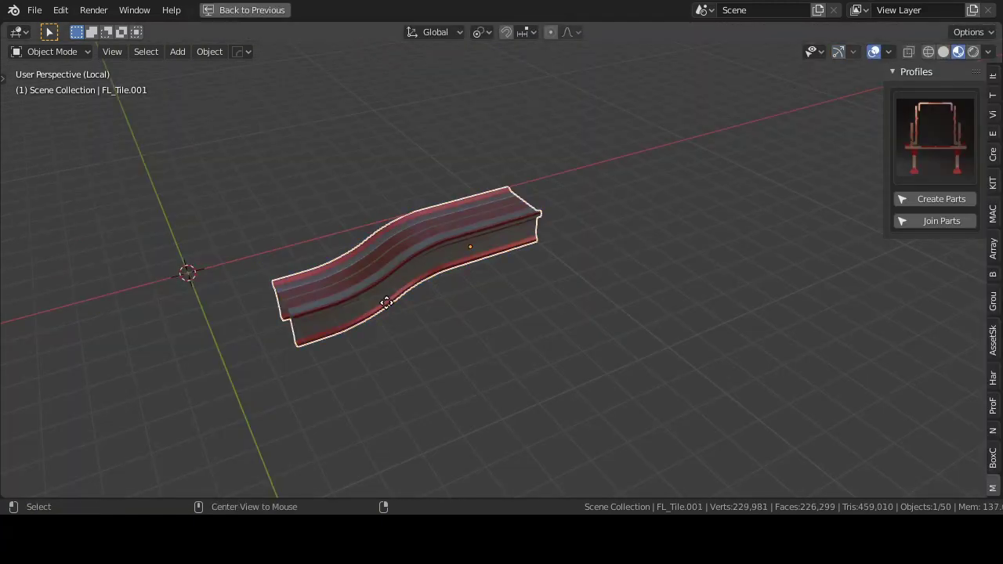
{"action": "key", "text": "shift+z"}
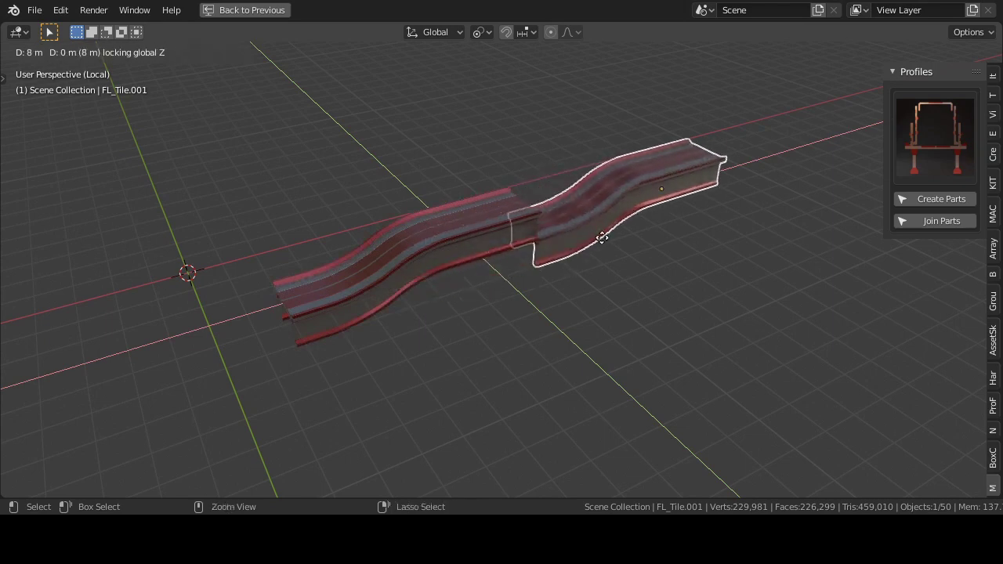
{"action": "left_click", "coordinate": [596, 245]}
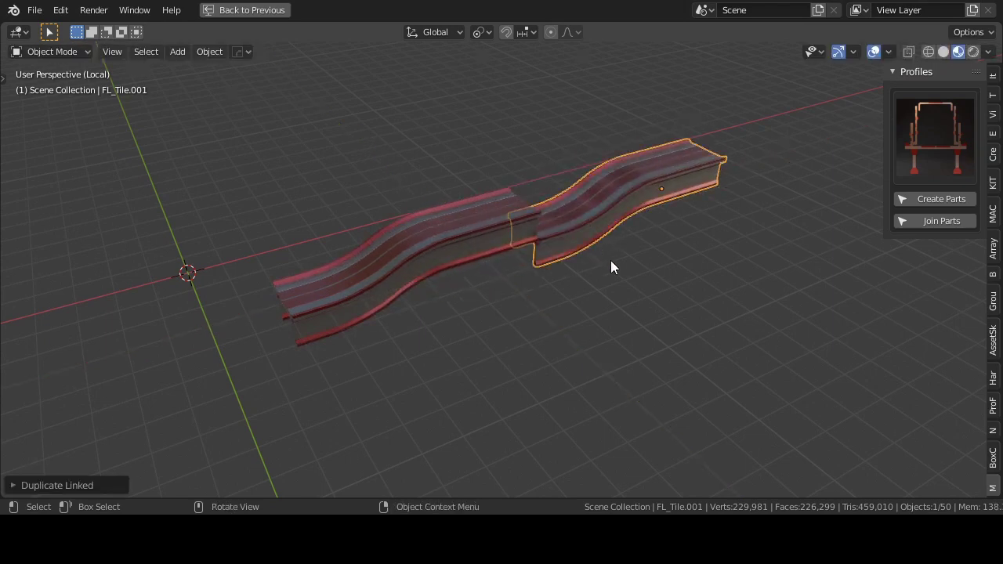
{"action": "key", "text": "g"}
{"action": "key", "text": "z"}
{"action": "left_click", "coordinate": [609, 243]}
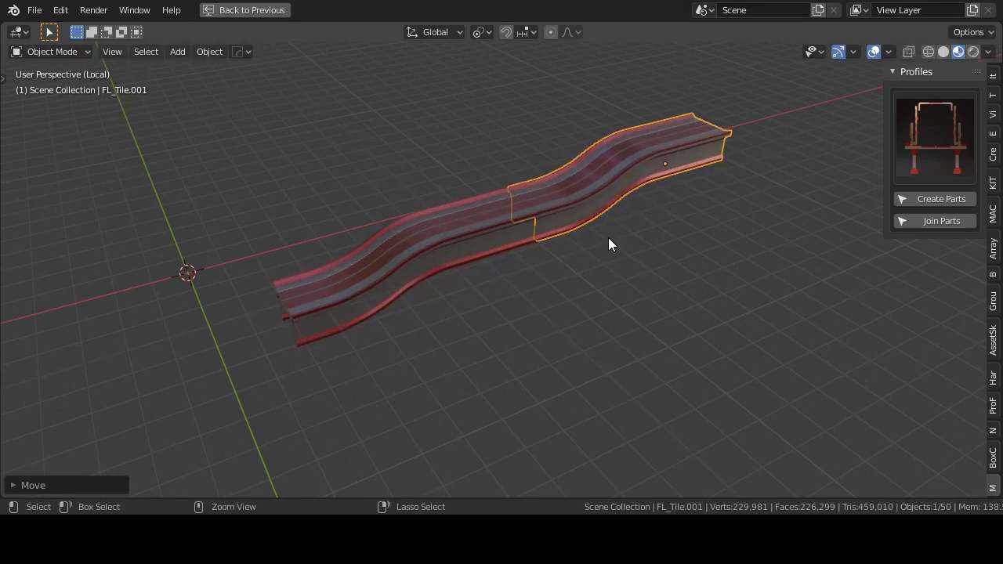
{"action": "scroll", "coordinate": [558, 274], "scroll_direction": "up", "scroll_amount": 5}
Select FL_Tile.004 and the raised copy and join them into one long tile
{"action": "left_click", "coordinate": [521, 223]}
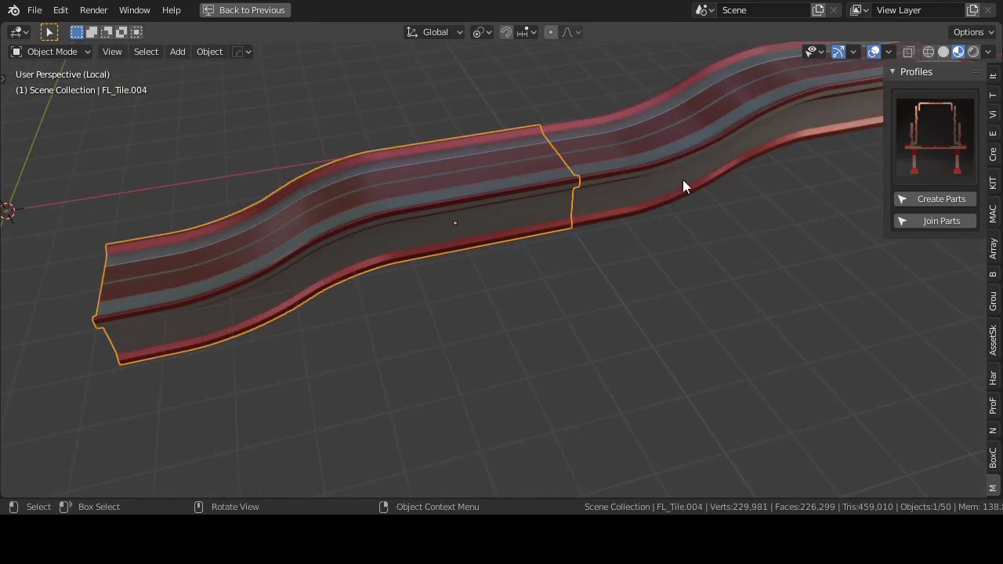
{"action": "left_click", "coordinate": [684, 176], "text": "shift"}
{"action": "middle_click_drag", "start_coordinate": [683, 177], "coordinate": [812, 256]}
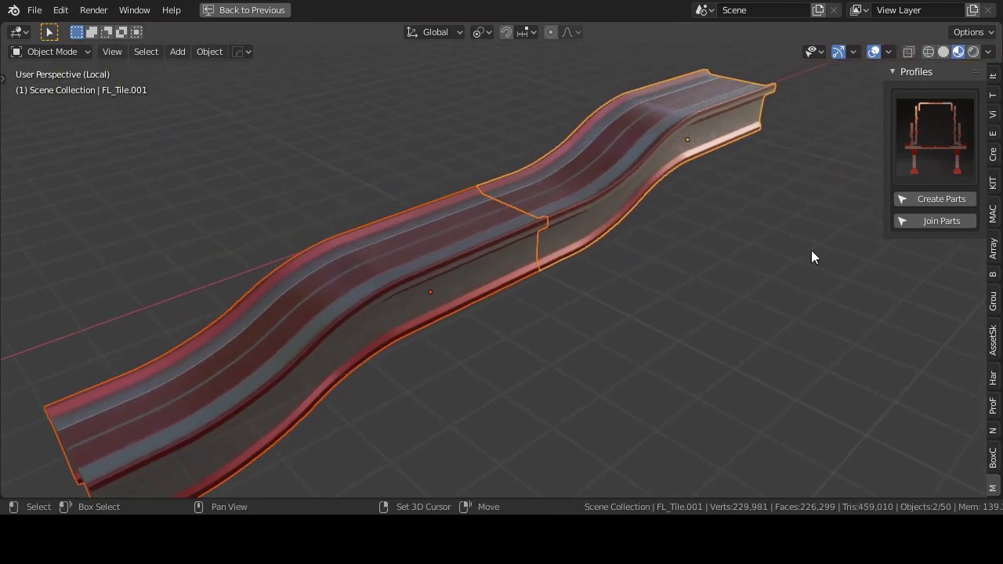
{"action": "left_click", "coordinate": [935, 221]}
{"action": "middle_click_drag", "start_coordinate": [537, 245], "coordinate": [462, 270]}
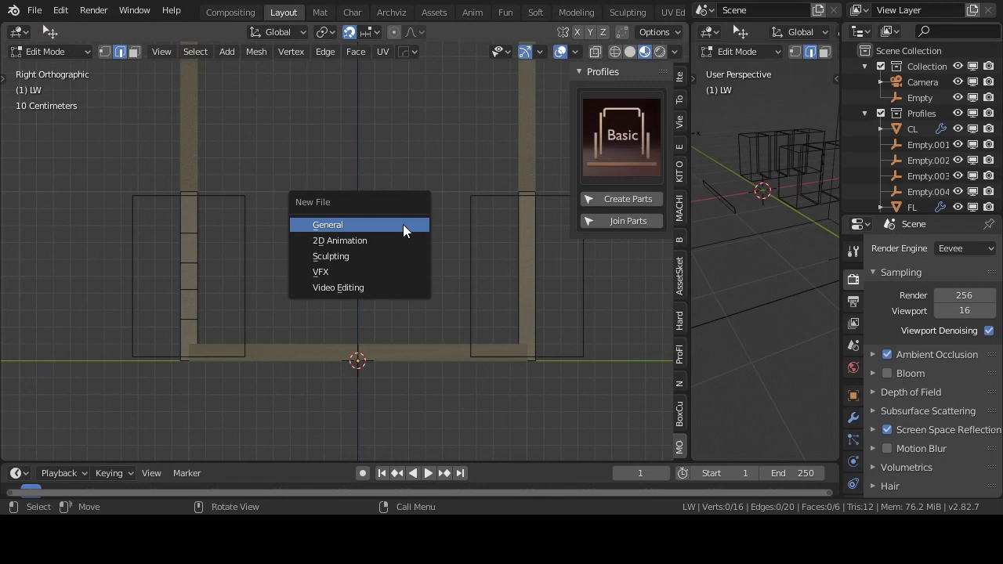
Start a new General file without saving and load the Basic profile
{"action": "left_click", "coordinate": [335, 224]}
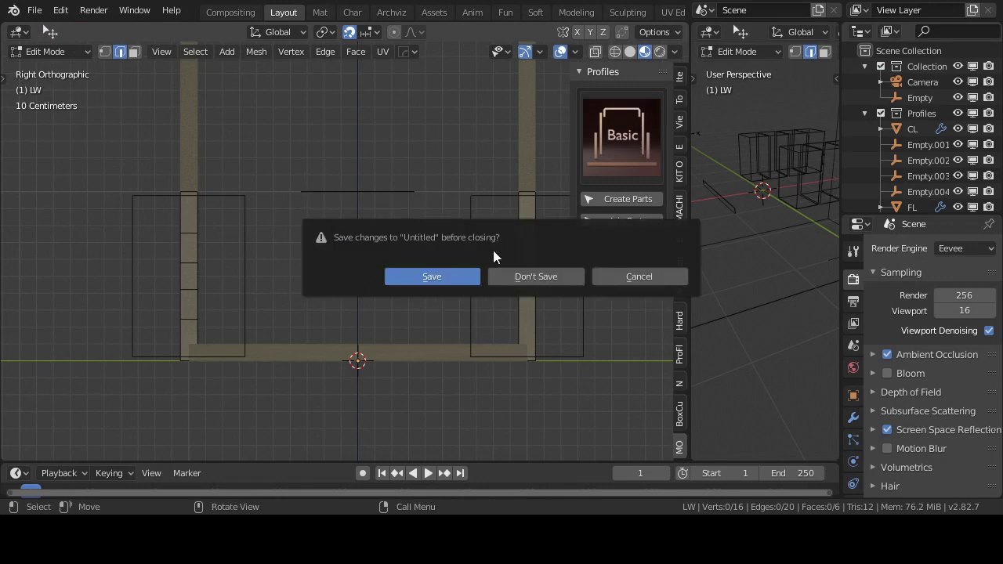
{"action": "left_click", "coordinate": [539, 278]}
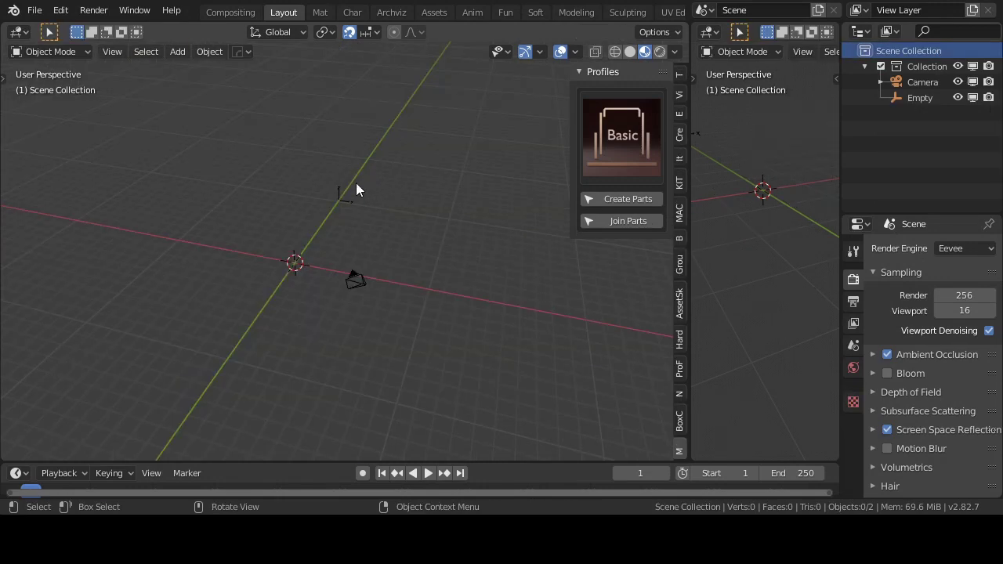
{"action": "left_click", "coordinate": [625, 120]}
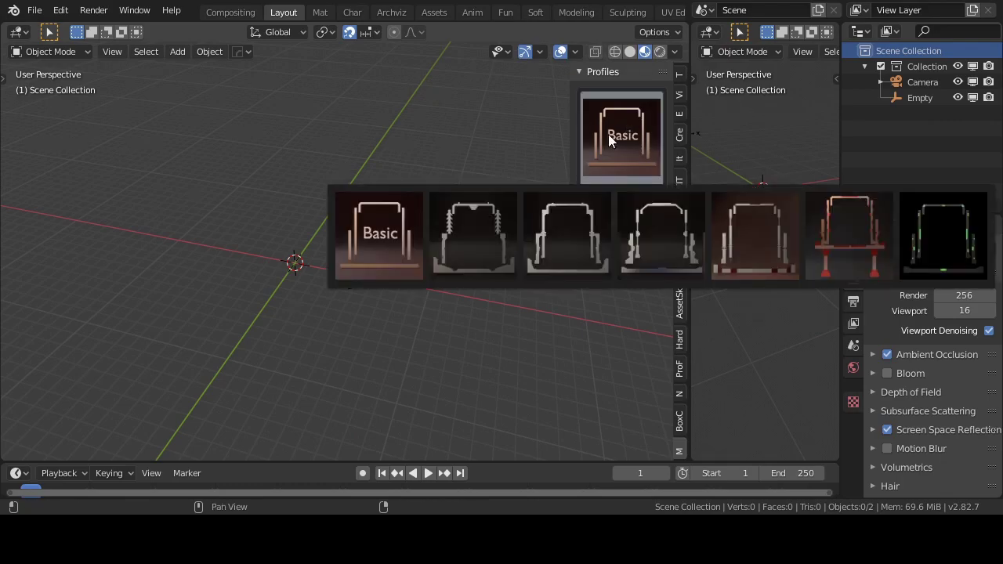
{"action": "left_click", "coordinate": [377, 235]}
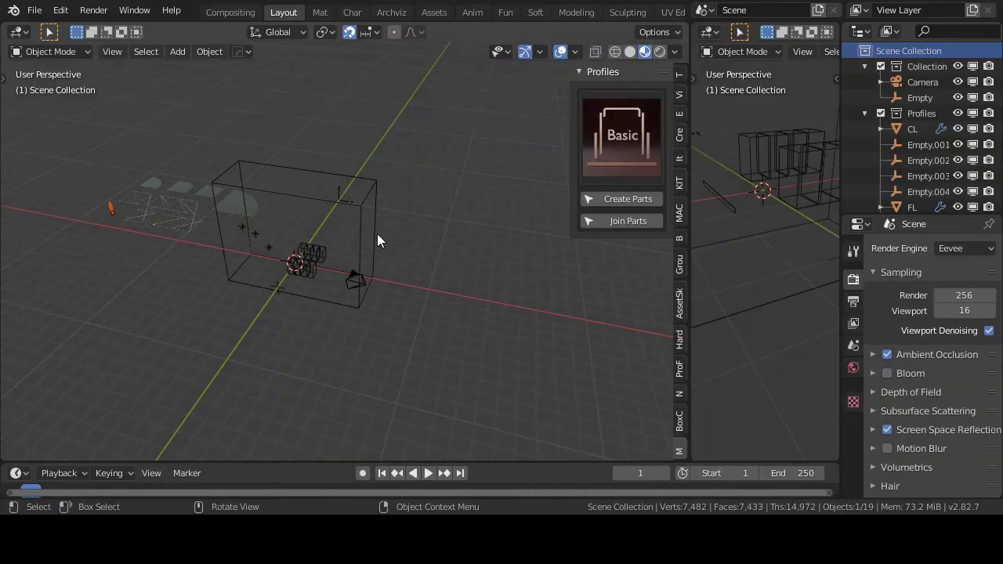
Frame the LW wall pieces and switch to a right orthographic view of the profile
{"action": "left_click", "coordinate": [267, 264]}
{"action": "key", "text": "KP_Decimal"}
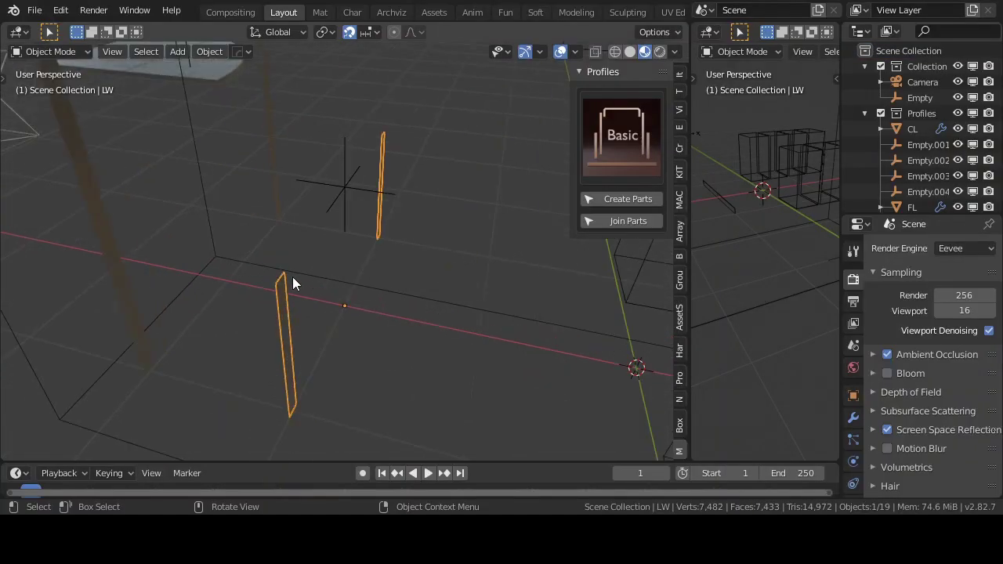
{"action": "middle_click_drag", "start_coordinate": [292, 277], "coordinate": [251, 216]}
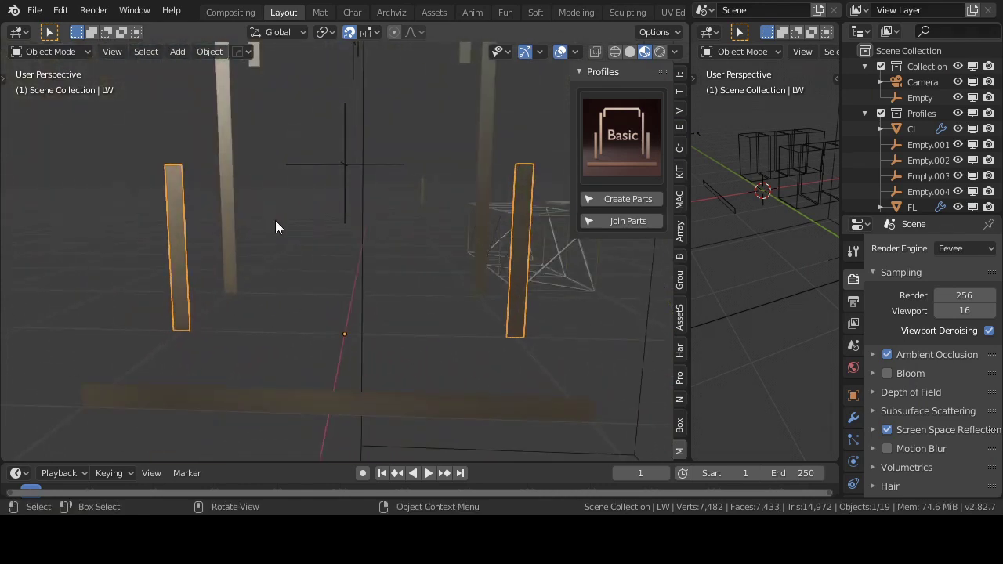
{"action": "key", "text": "KP_3"}
{"action": "scroll", "coordinate": [319, 215], "scroll_direction": "down", "scroll_amount": 3}
{"action": "middle_click_drag", "start_coordinate": [365, 172], "coordinate": [337, 254], "text": "shift"}
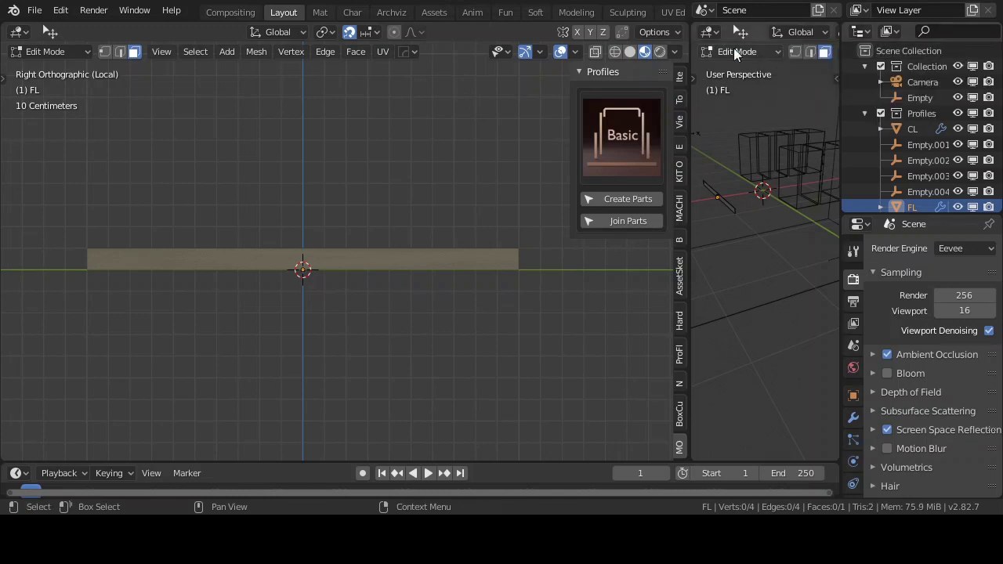
{"action": "key", "text": "ctrl+r"}
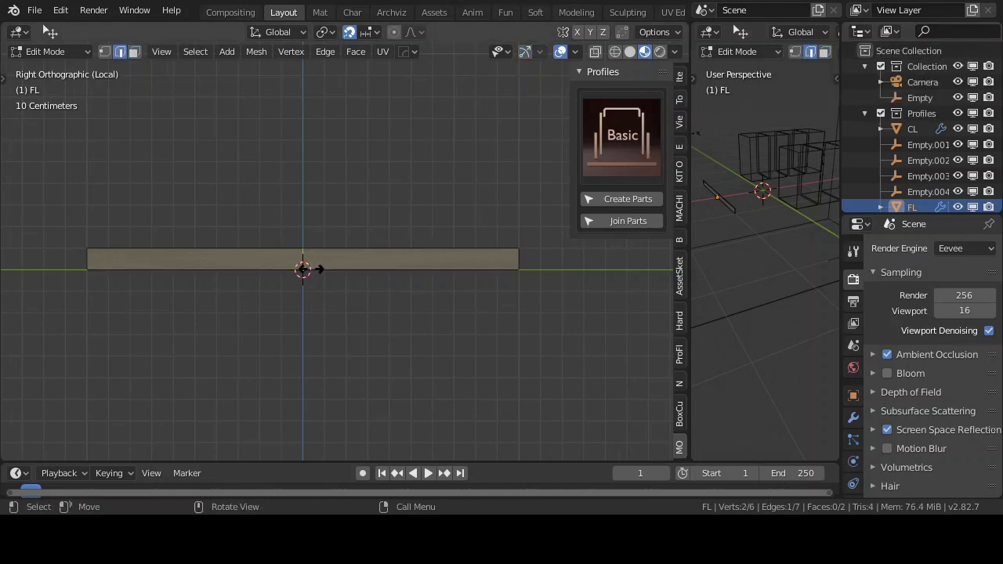
Add a centred loop cut to the FL plank and bevel its edges into narrow strips
{"action": "left_click", "coordinate": [305, 269]}
{"action": "right_click", "coordinate": [307, 269]}
{"action": "key", "text": "ctrl+b"}
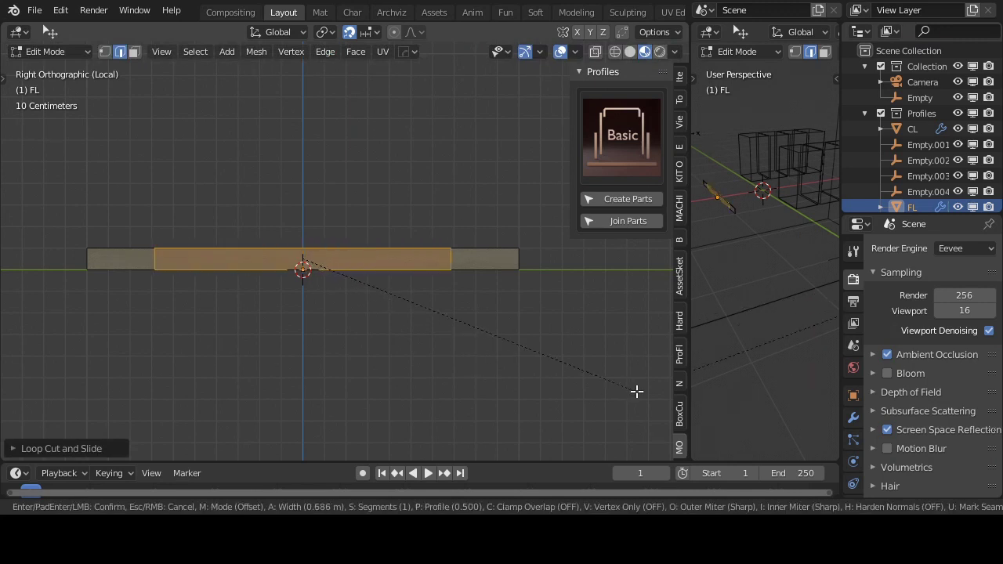
{"action": "left_click", "coordinate": [682, 396]}
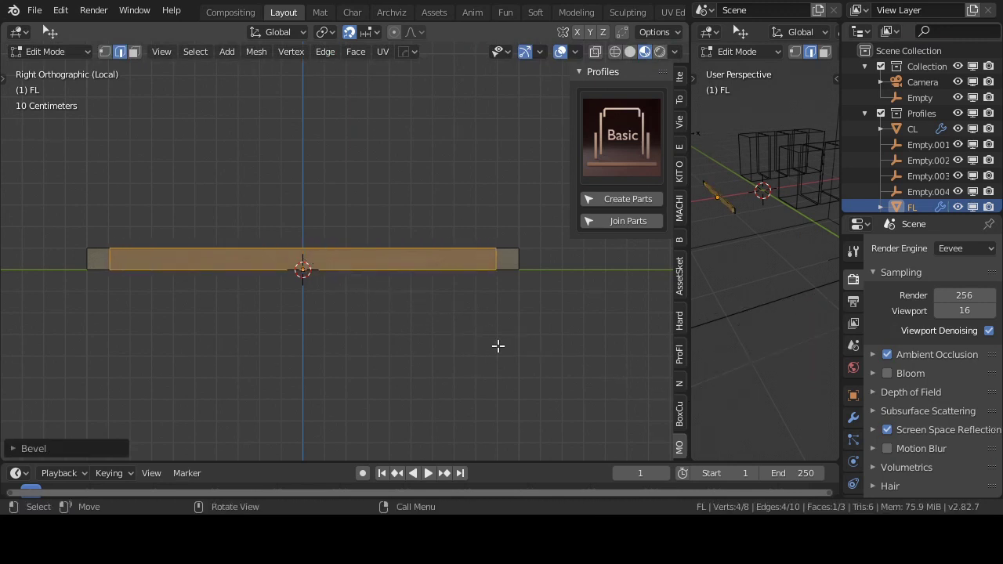
{"action": "left_click", "coordinate": [112, 259]}
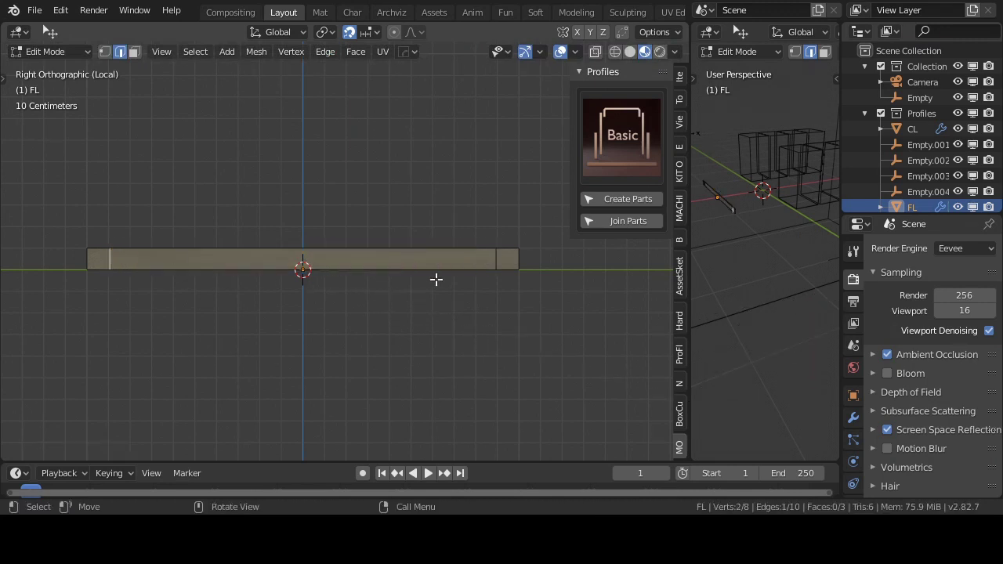
{"action": "key", "text": "ctrl+b"}
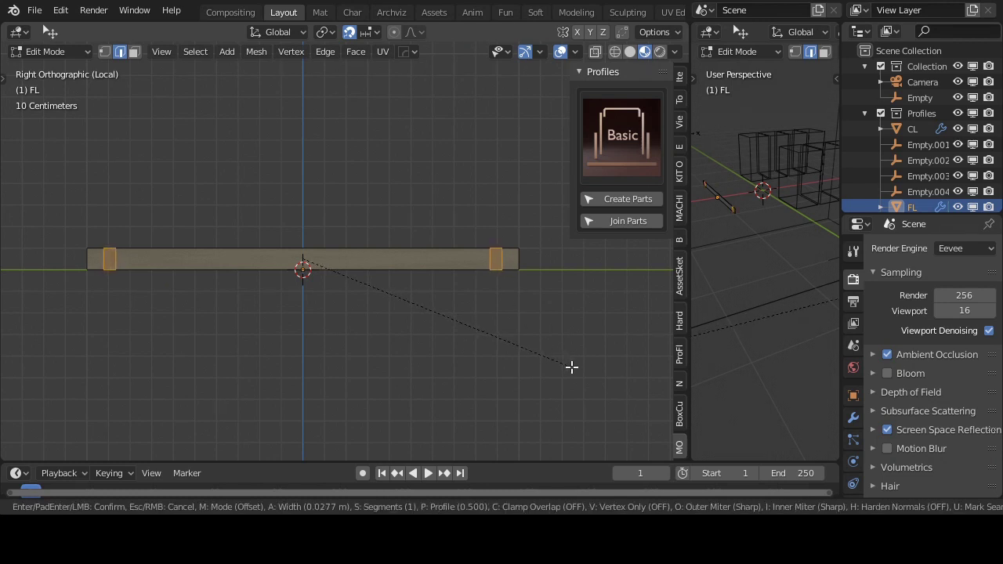
{"action": "left_click", "coordinate": [571, 367]}
Add a bevelled loop cut in the middle and a lengthwise loop cut along the plank
{"action": "key", "text": "ctrl+r"}
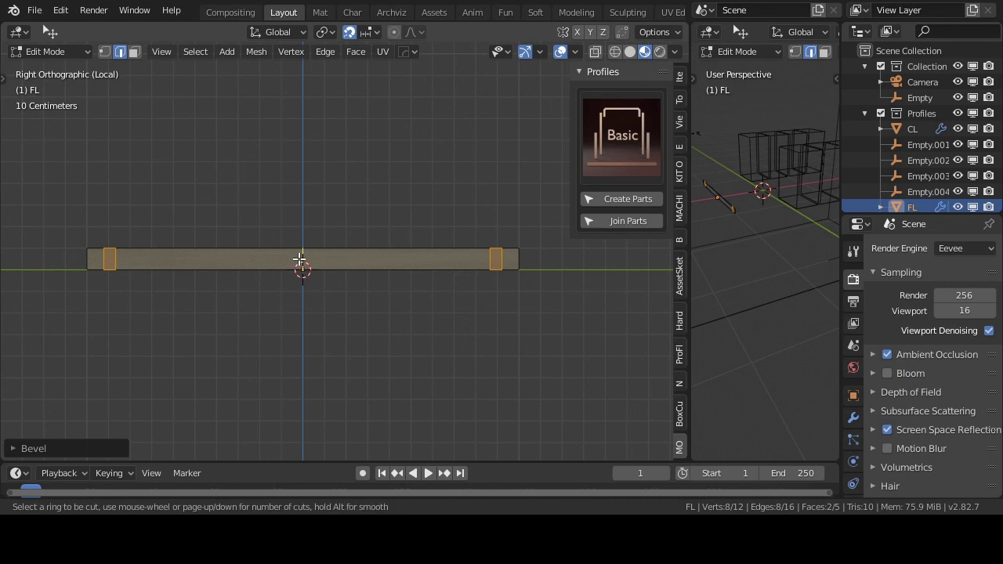
{"action": "left_click", "coordinate": [300, 260]}
{"action": "left_click", "coordinate": [300, 259]}
{"action": "key", "text": "ctrl+b"}
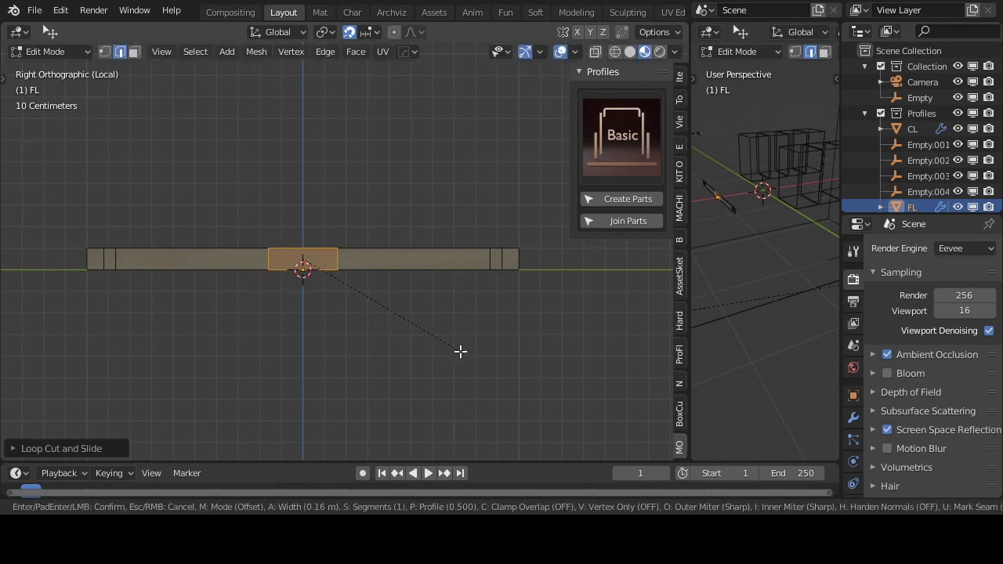
{"action": "left_click", "coordinate": [537, 372]}
{"action": "key", "text": "ctrl+r"}
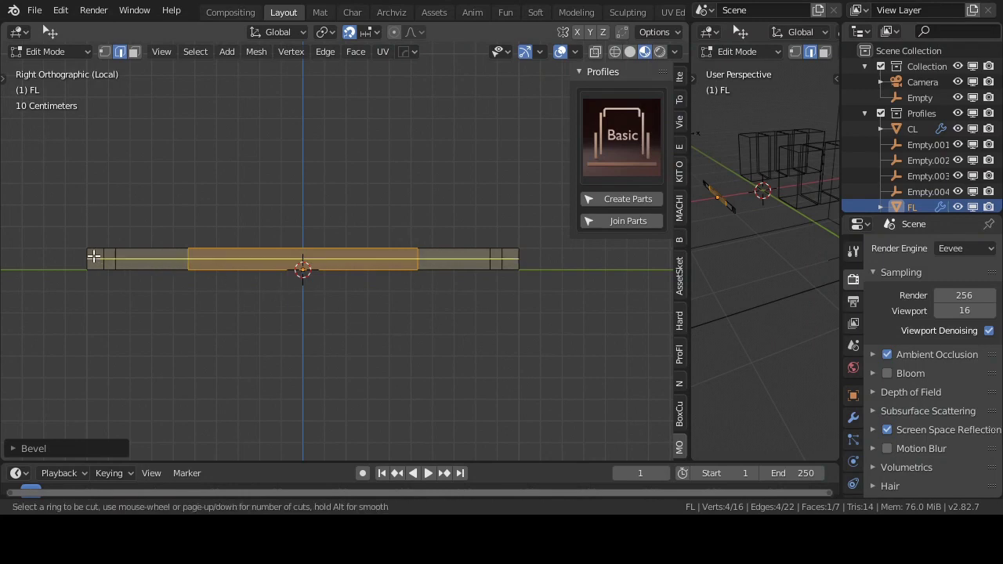
{"action": "left_click", "coordinate": [78, 252]}
{"action": "left_click", "coordinate": [79, 252]}
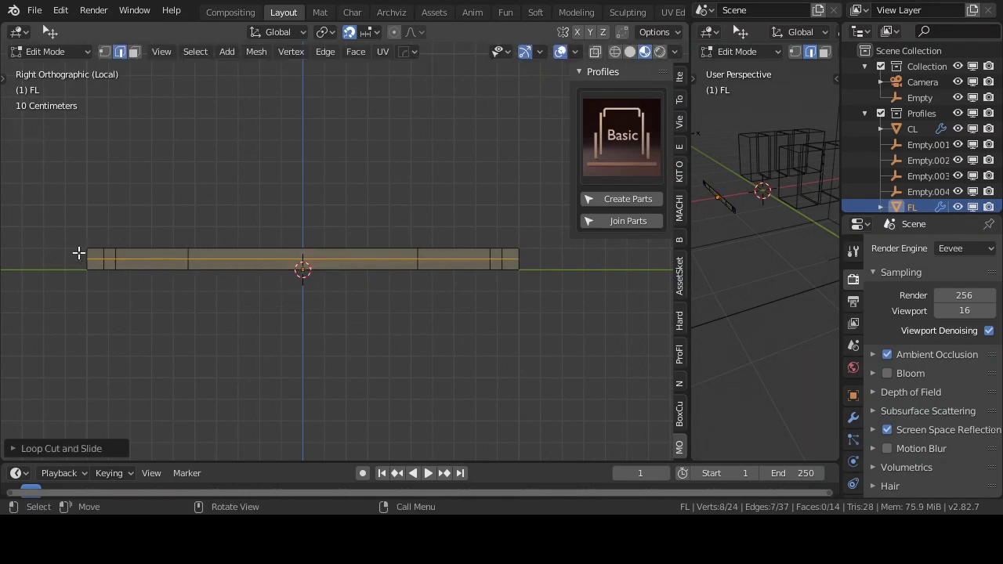
Move the new edge loop vertically to sit just below the plank's top surface
{"action": "key", "text": "g"}
{"action": "key", "text": "z"}
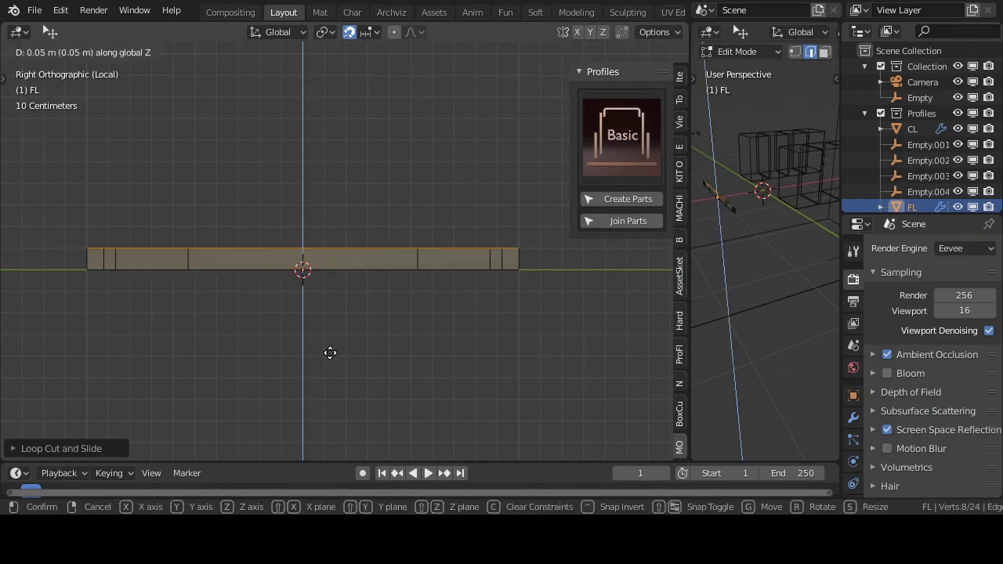
{"action": "right_click", "coordinate": [329, 353]}
{"action": "key", "text": "g"}
{"action": "key", "text": "z"}
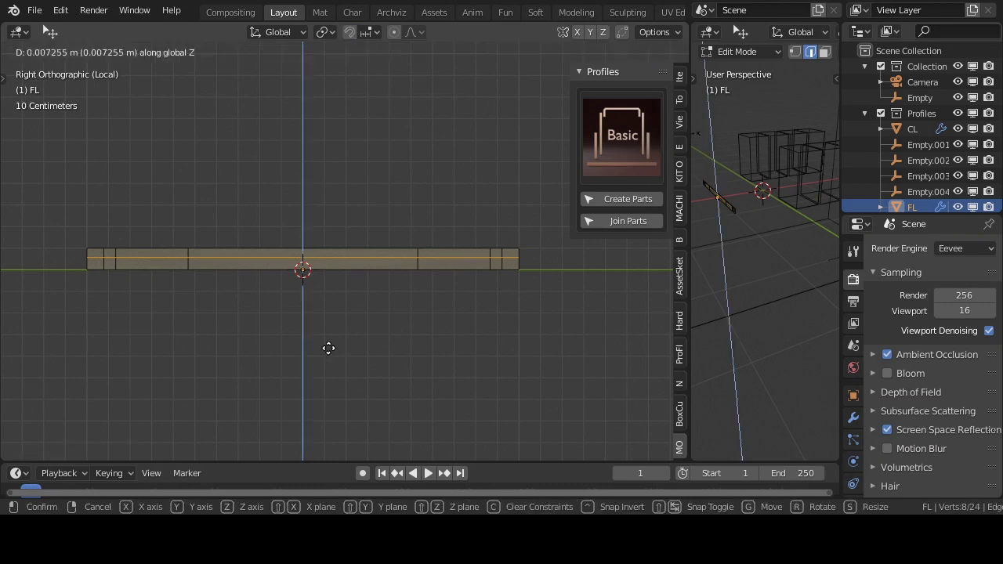
{"action": "left_click", "coordinate": [328, 337]}
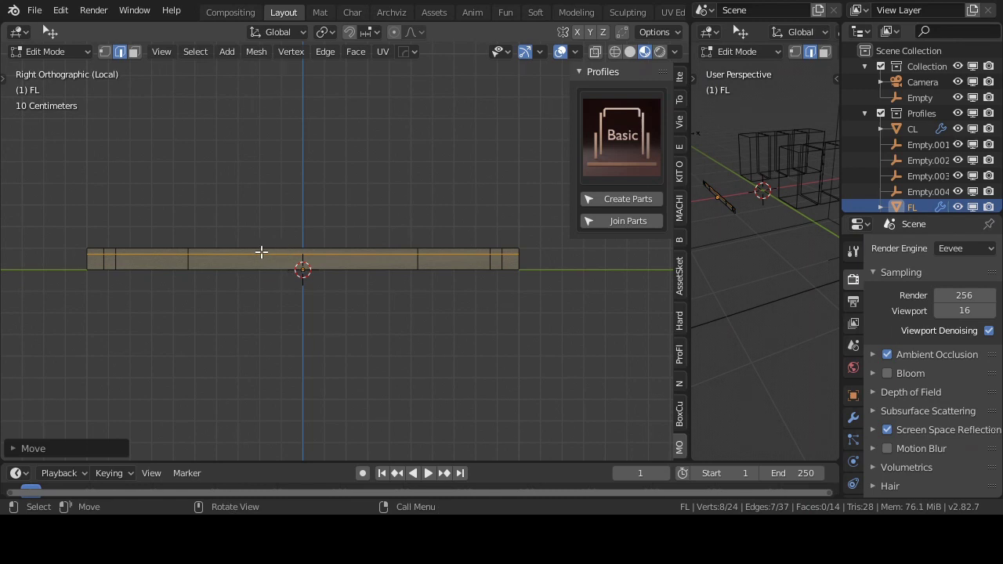
Select the middle top edges, then switch to Face select and pick the thin top strip
{"action": "left_click", "coordinate": [188, 250]}
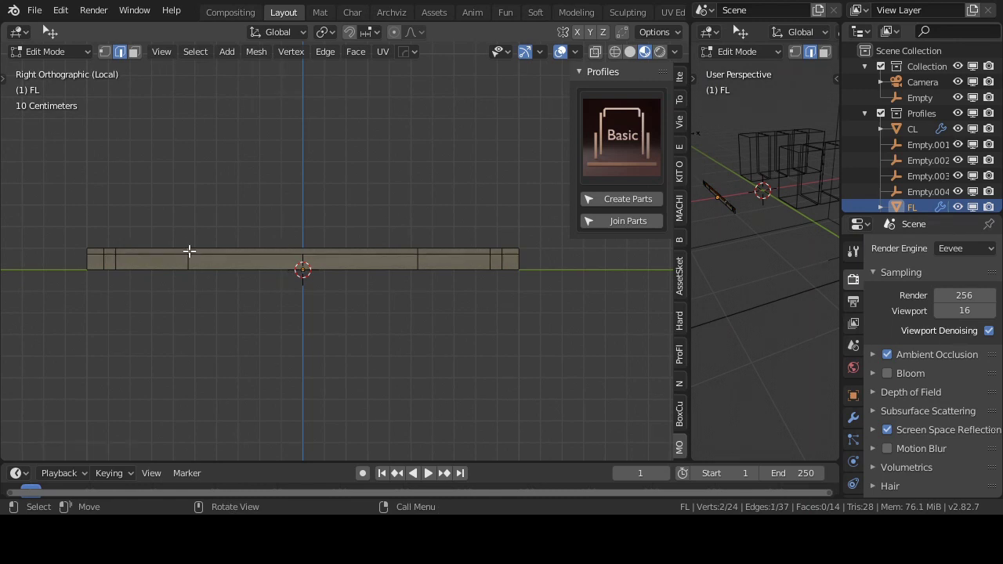
{"action": "left_click", "coordinate": [206, 254], "text": "shift"}
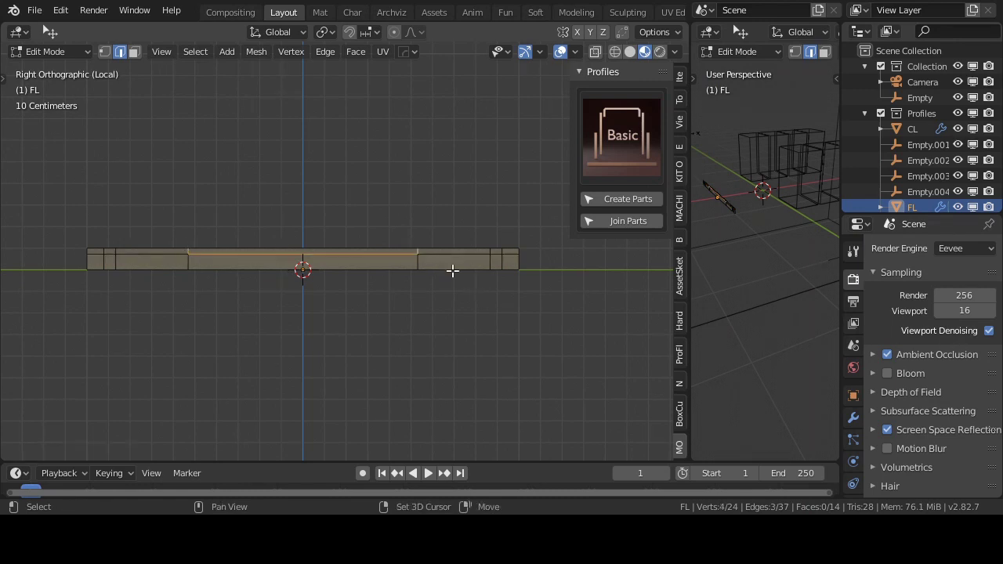
{"action": "key", "text": "e"}
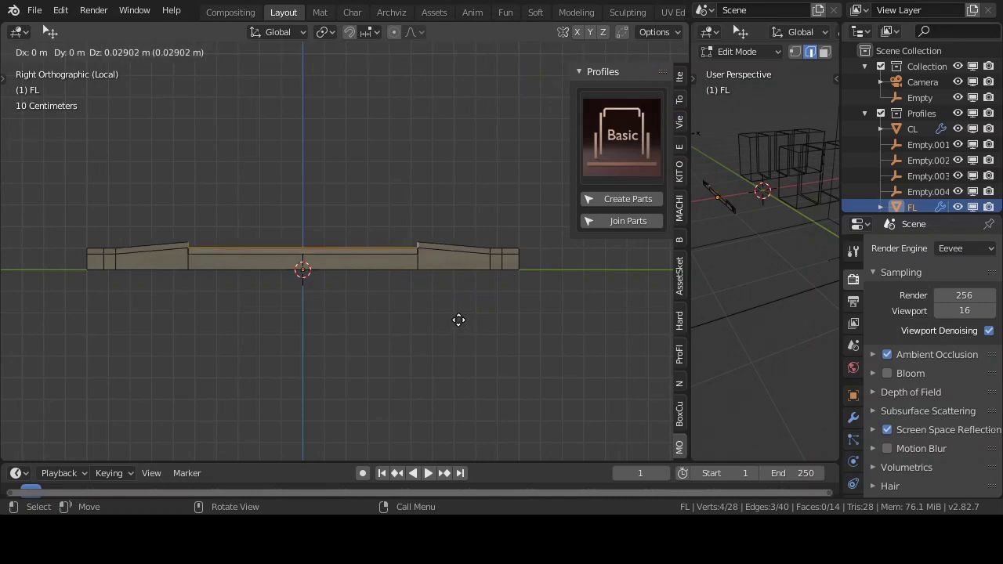
{"action": "key", "text": "Escape"}
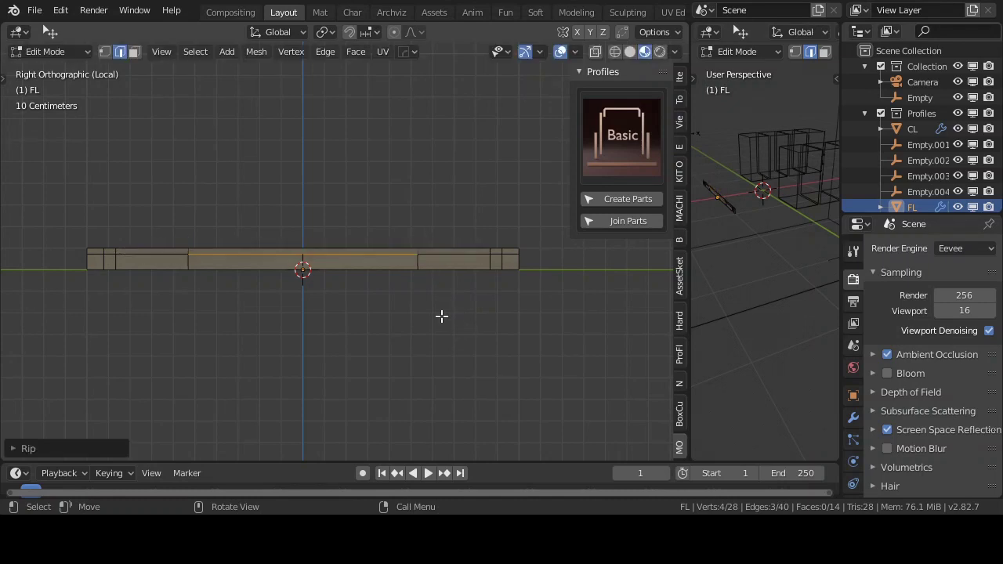
{"action": "key", "text": "3"}
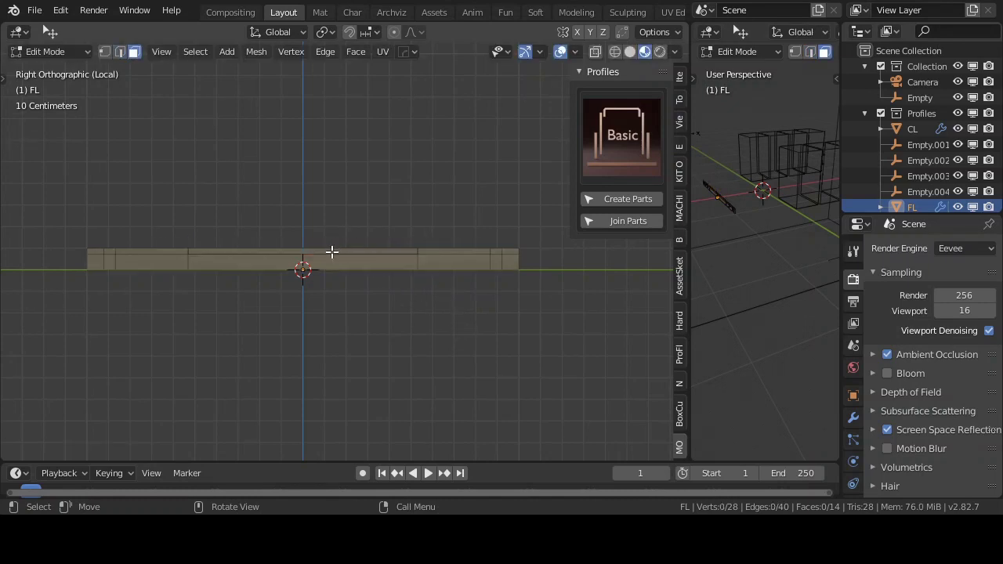
{"action": "left_click", "coordinate": [332, 252]}
{"action": "key", "text": "ctrl+space"}
Shrink the thin middle top strip slightly, to about 0.9651 uniformly
{"action": "scroll", "coordinate": [436, 274], "scroll_direction": "up", "scroll_amount": 2}
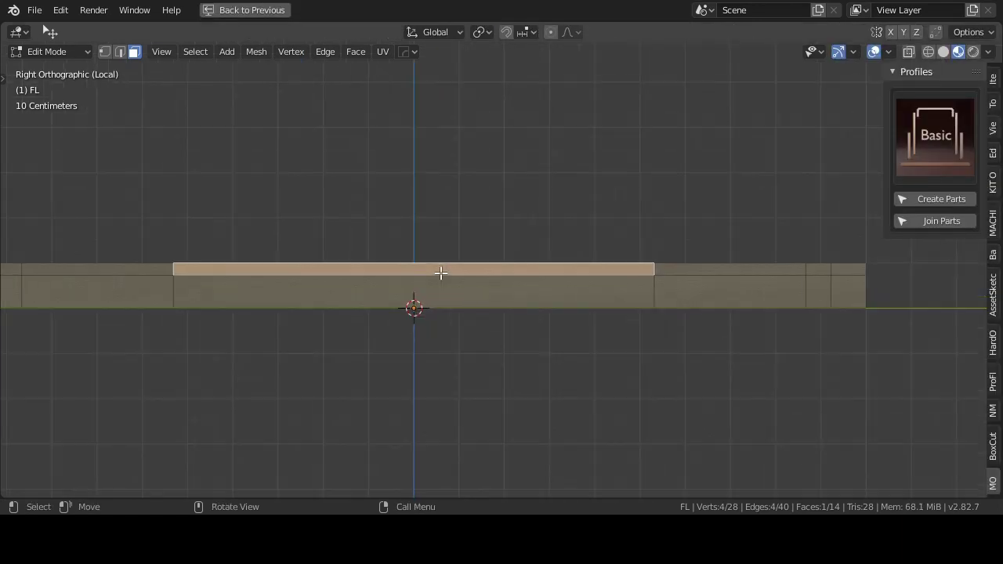
{"action": "middle_click_drag", "start_coordinate": [439, 274], "coordinate": [532, 305], "text": "shift"}
{"action": "key", "text": "s"}
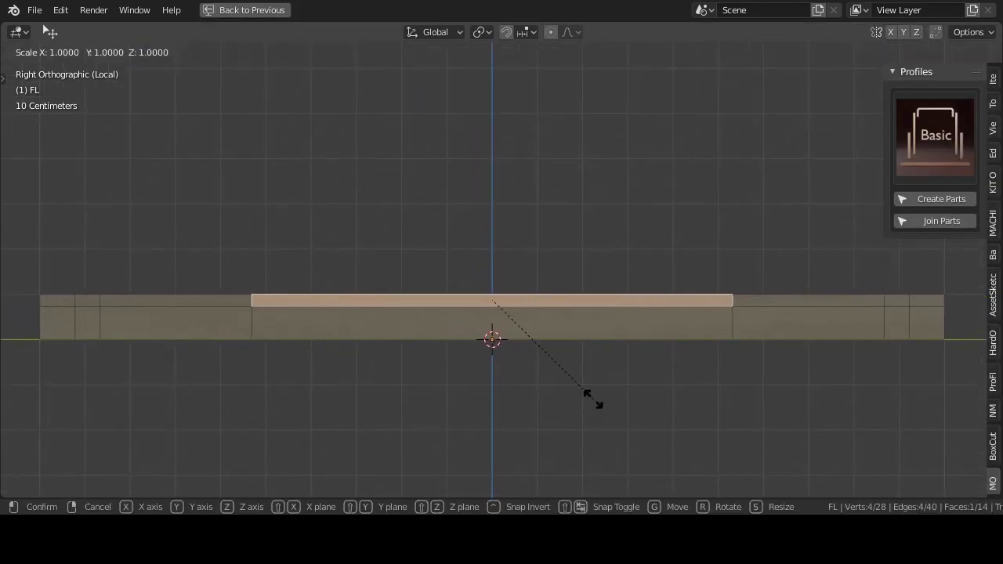
{"action": "key", "text": "y"}
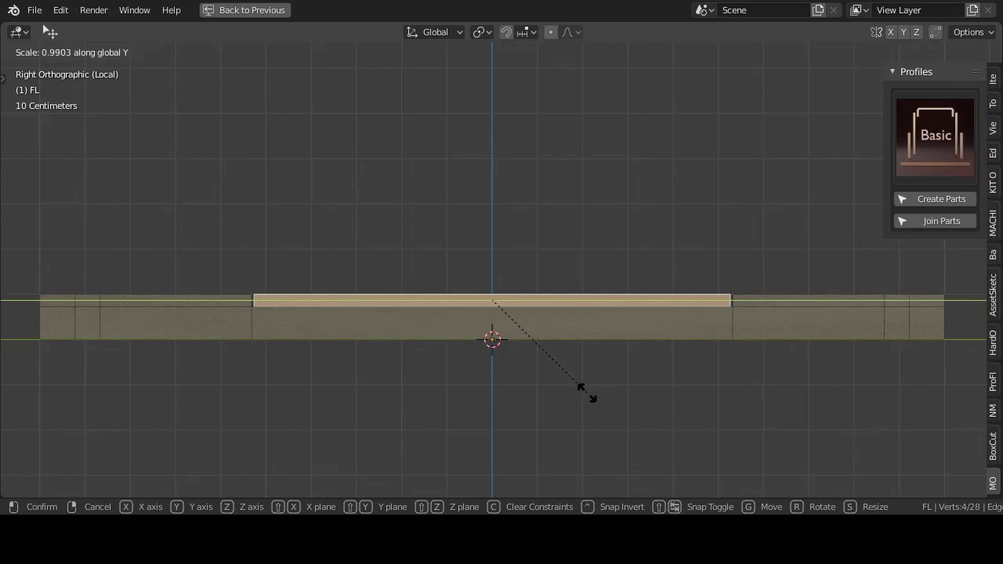
{"action": "right_click", "coordinate": [657, 430]}
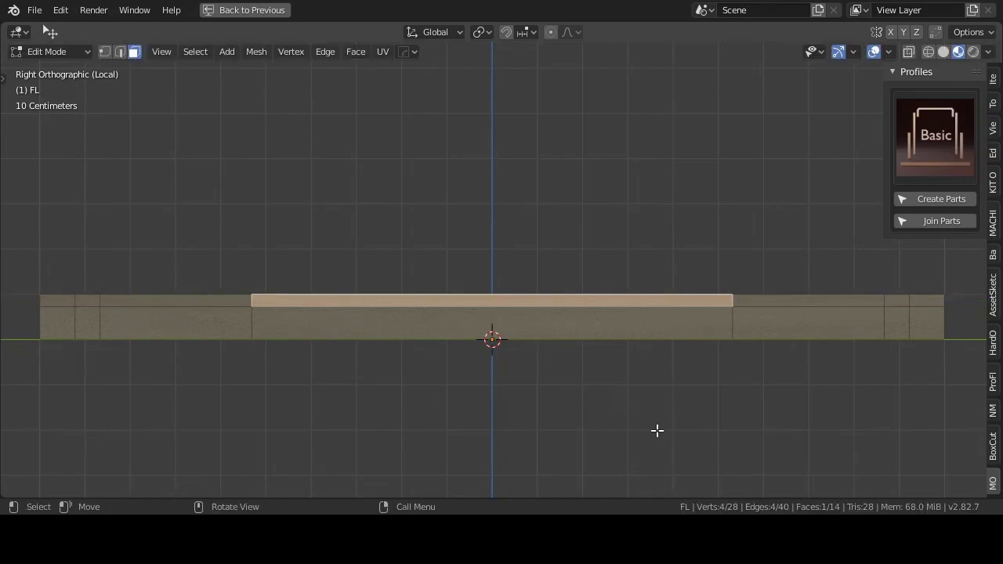
{"action": "key", "text": "s"}
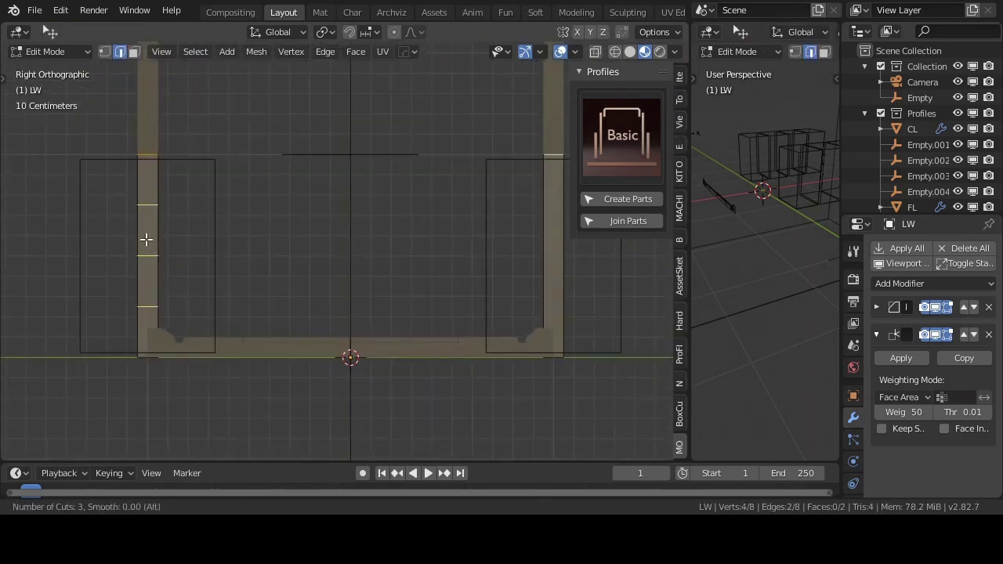
Confirm the top strip shrink and cut a new edge loop into the wall profile
{"action": "left_click", "coordinate": [145, 239]}
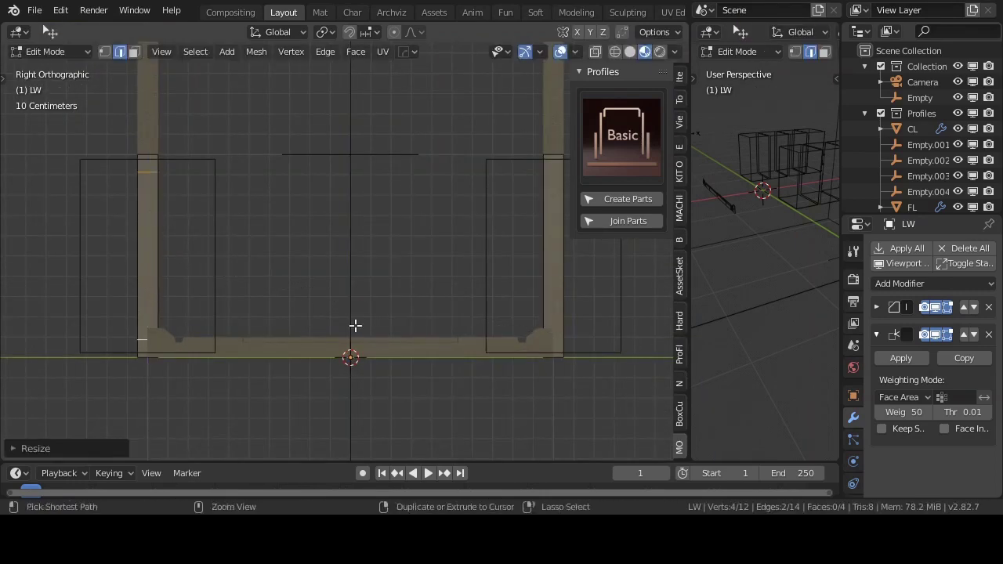
{"action": "scroll", "coordinate": [226, 358], "scroll_direction": "up", "scroll_amount": 2}
{"action": "key", "text": "ctrl+r"}
{"action": "left_click", "coordinate": [227, 358]}
{"action": "key", "text": "ctrl+b"}
{"action": "right_click", "coordinate": [356, 270]}
{"action": "scroll", "coordinate": [399, 266], "scroll_direction": "up", "scroll_amount": 3}
{"action": "key", "text": "s"}
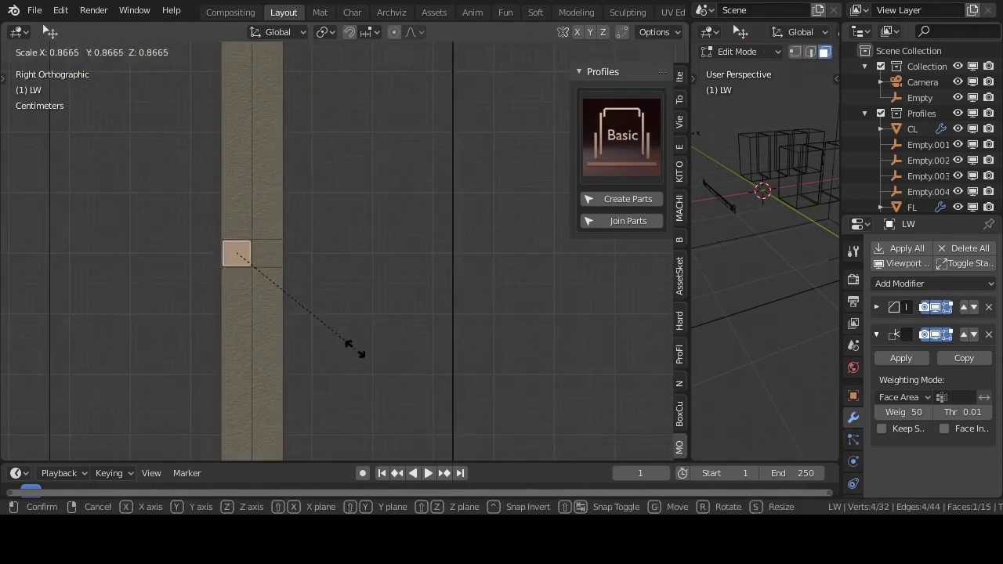
{"action": "right_click", "coordinate": [352, 345]}
{"action": "scroll", "coordinate": [279, 130], "scroll_direction": "down", "scroll_amount": 2}
Select a vertical wall edge and scale the wall face strip along Y
{"action": "left_click", "coordinate": [288, 135]}
{"action": "scroll", "coordinate": [405, 266], "scroll_direction": "up", "scroll_amount": 2}
{"action": "key", "text": "s"}
{"action": "key", "text": "y"}
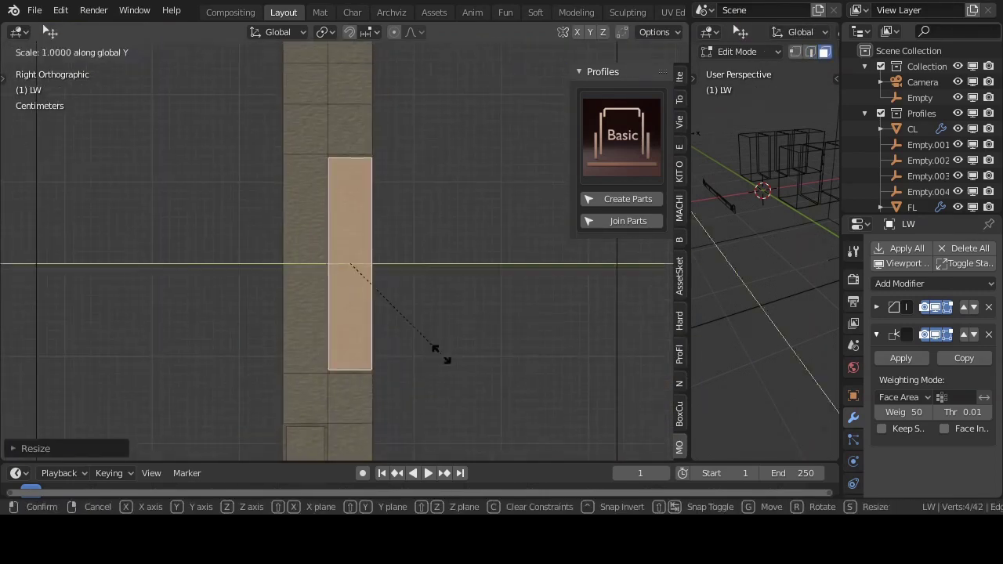
{"action": "left_click", "coordinate": [447, 358]}
{"action": "scroll", "coordinate": [340, 224], "scroll_direction": "down", "scroll_amount": 1}
{"action": "key", "text": "g"}
{"action": "right_click", "coordinate": [398, 250]}
{"action": "scroll", "coordinate": [313, 212], "scroll_direction": "down", "scroll_amount": 3}
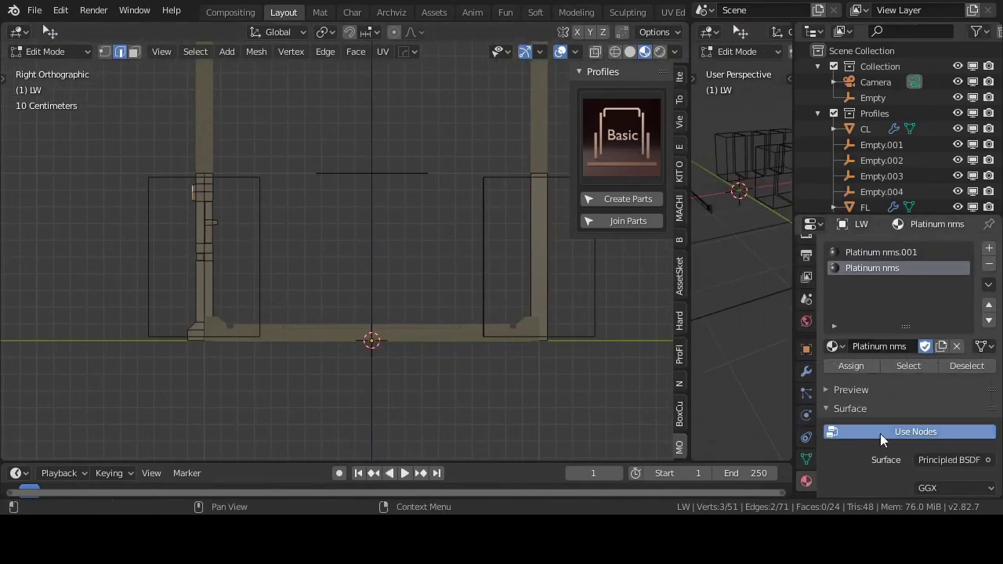
{"action": "scroll", "coordinate": [885, 349], "scroll_direction": "down", "scroll_amount": 5}
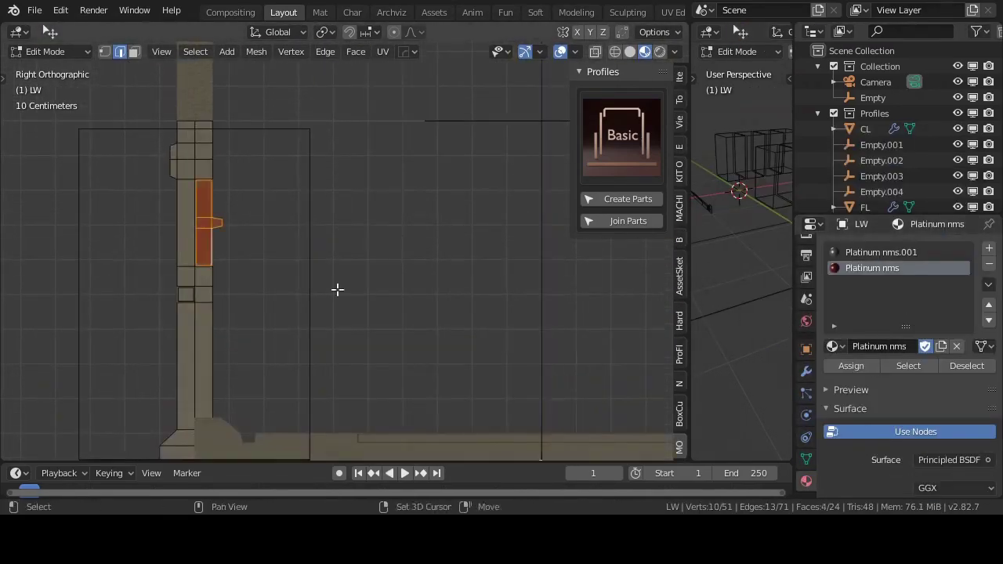
{"action": "scroll", "coordinate": [337, 290], "scroll_direction": "up", "scroll_amount": 2}
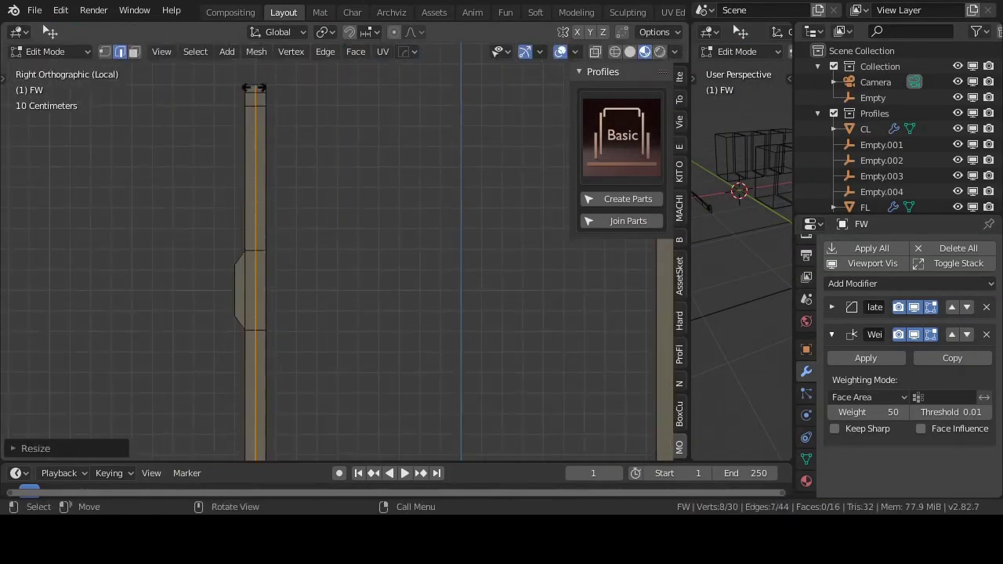
Scale the selected FW wall part along Z and begin detailing the CL profile
{"action": "key", "text": "s"}
{"action": "key", "text": "z"}
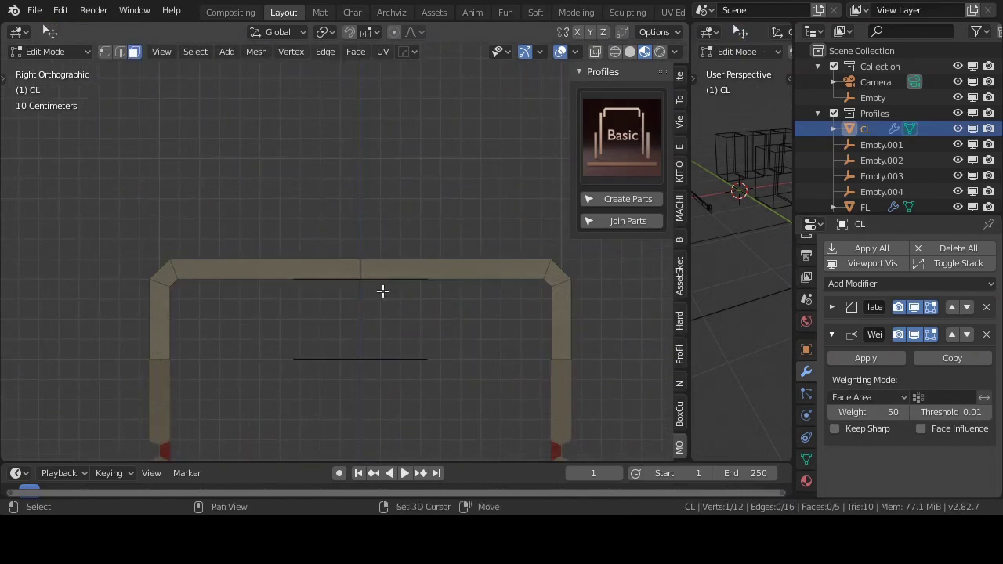
{"action": "key", "text": "ctrl+r"}
{"action": "key", "text": "ctrl+v"}
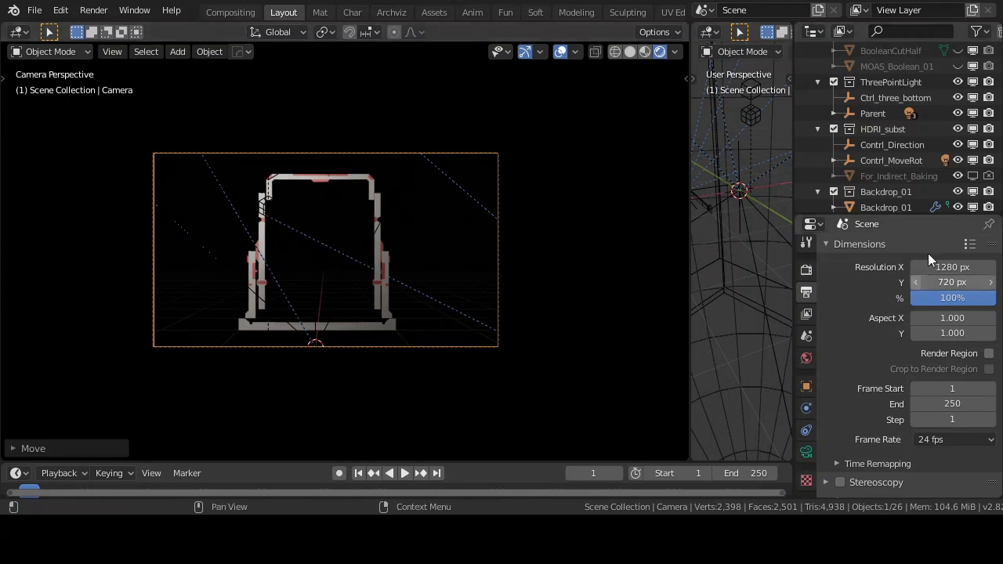
Set the render resolution to 500 × 500 px using the square preset
{"action": "left_click", "coordinate": [970, 245]}
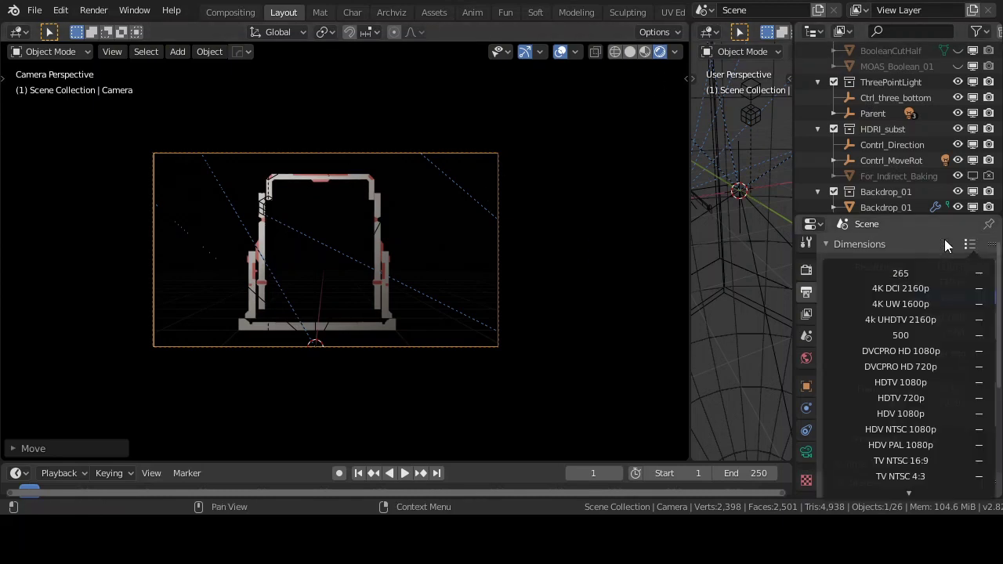
{"action": "left_click", "coordinate": [898, 333]}
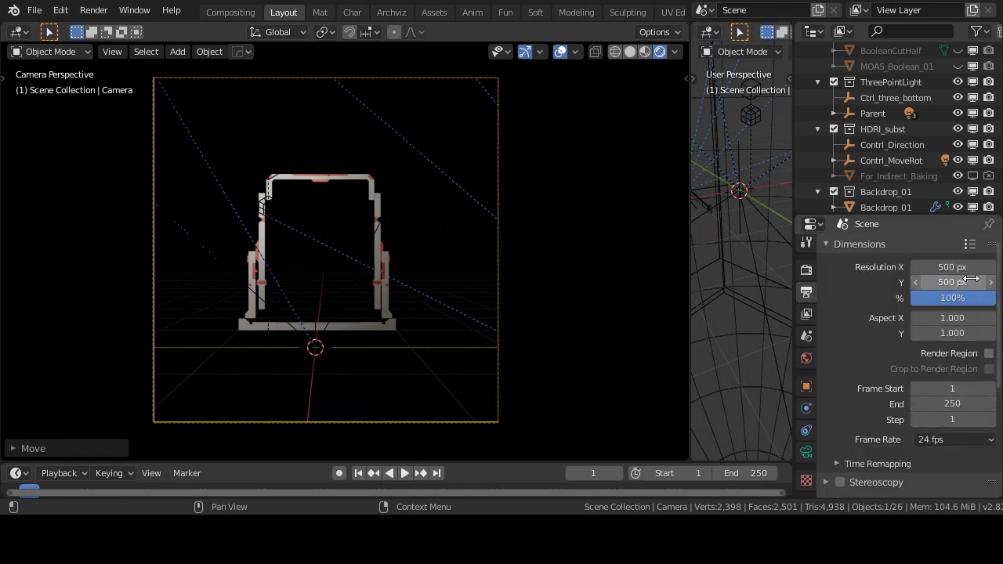
{"action": "left_click_drag", "start_coordinate": [952, 267], "coordinate": [996, 267]}
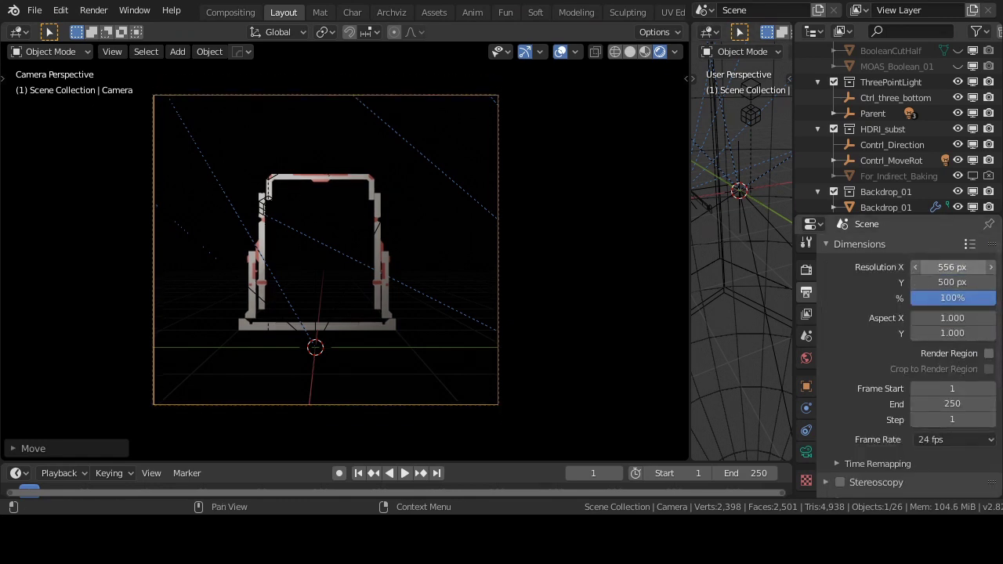
{"action": "key", "text": "Return"}
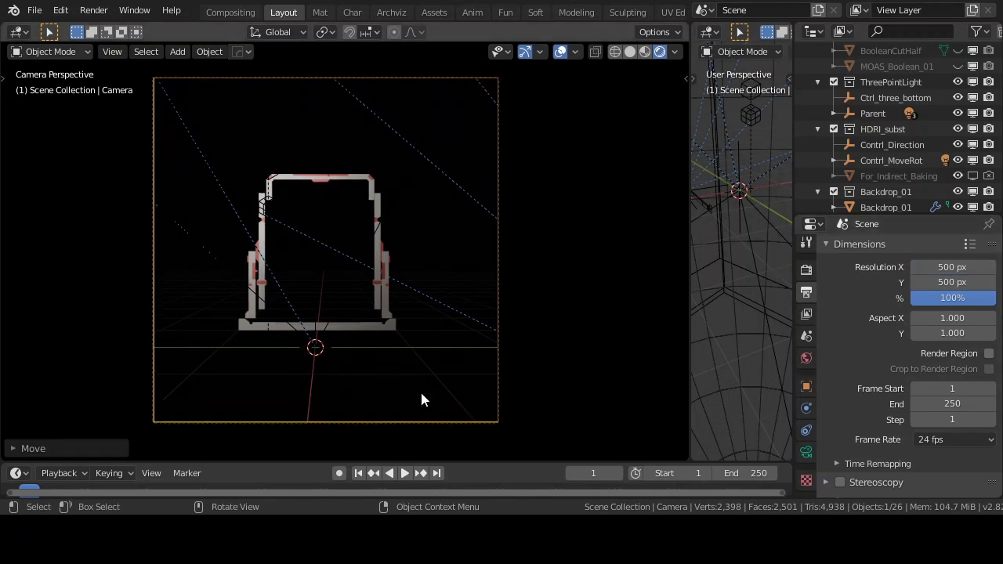
Move the camera about 2 m closer along its Z axis so the profile fills the frame
{"action": "key", "text": "g"}
{"action": "key", "text": "z"}
{"action": "key", "text": "z"}
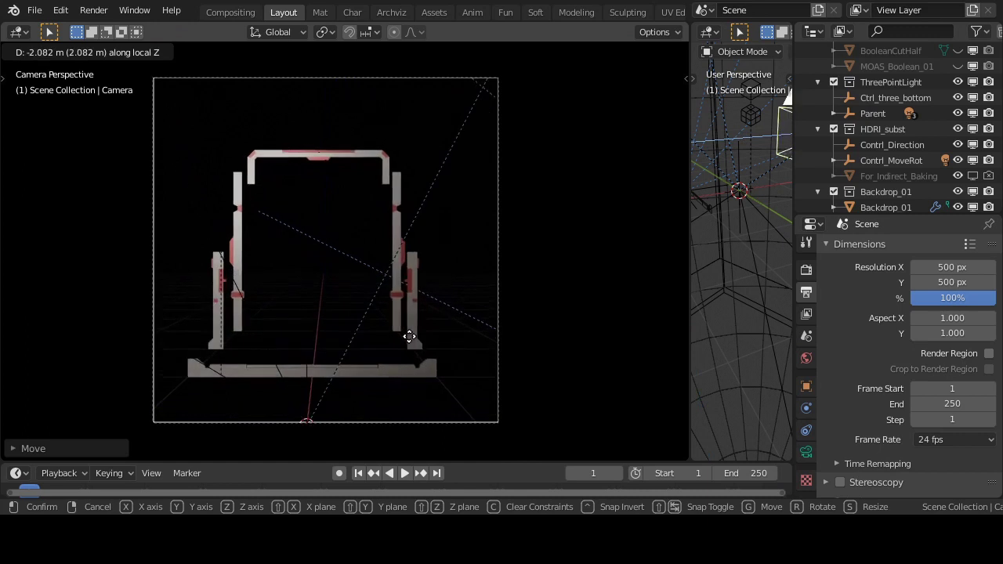
{"action": "left_click", "coordinate": [409, 333]}
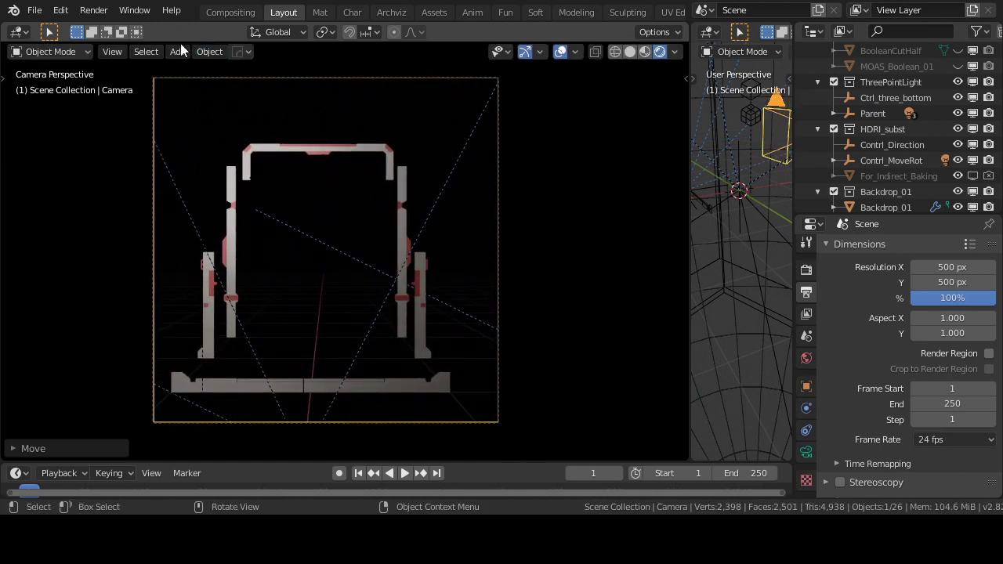
{"action": "left_click", "coordinate": [88, 13]}
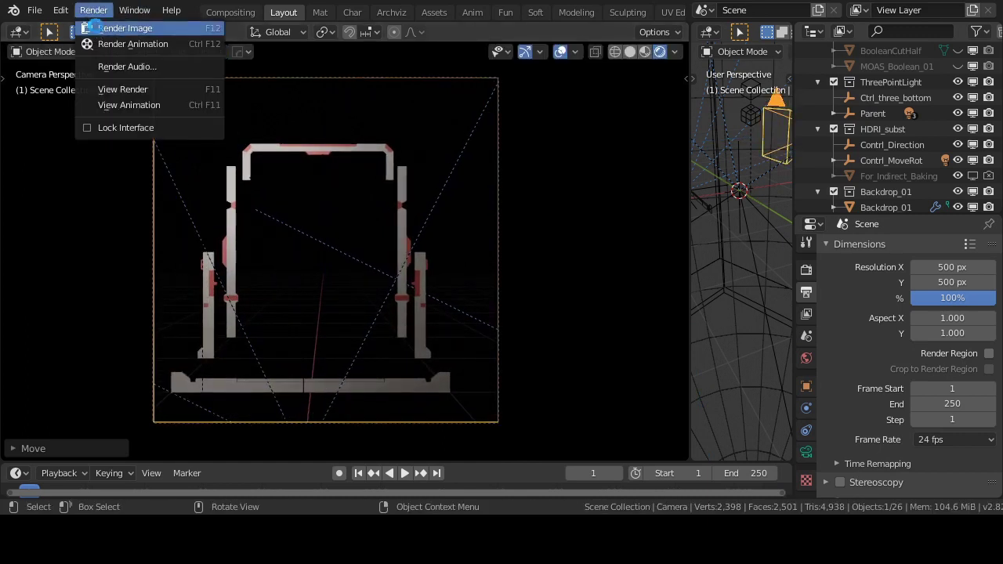
Render a test still of the modular profile frame from the camera, then close the result window
{"action": "left_click", "coordinate": [98, 27]}
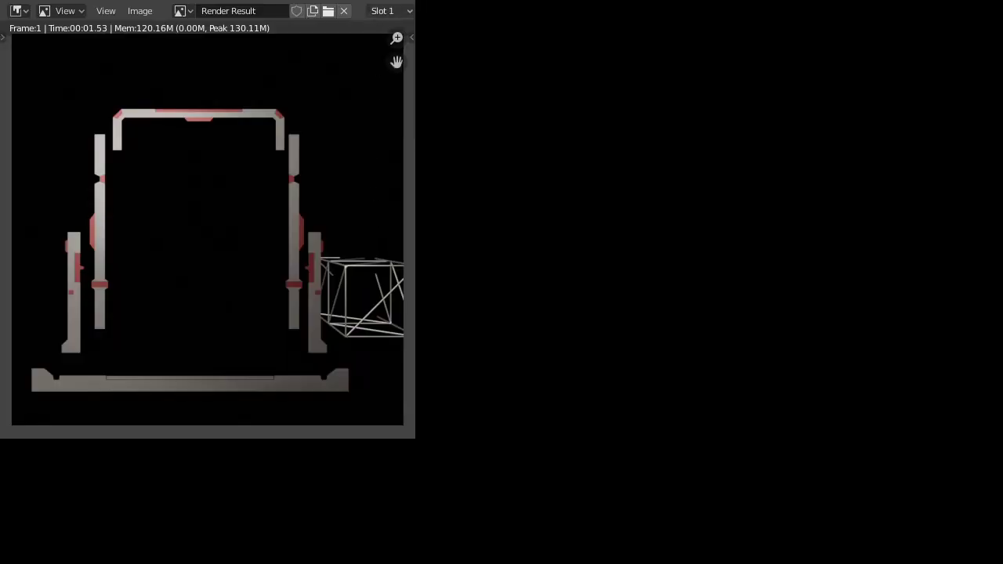
{"action": "key", "text": "Escape"}
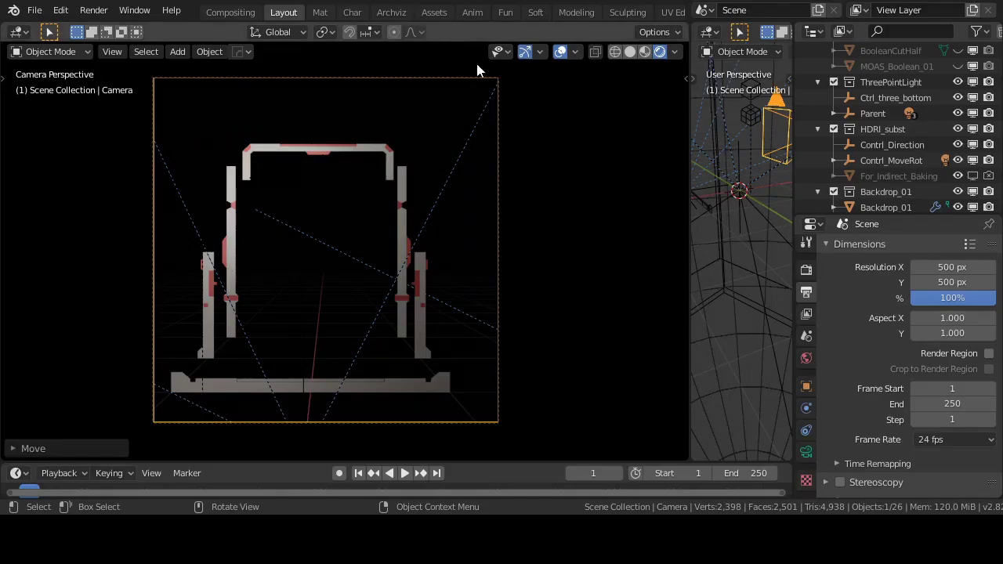